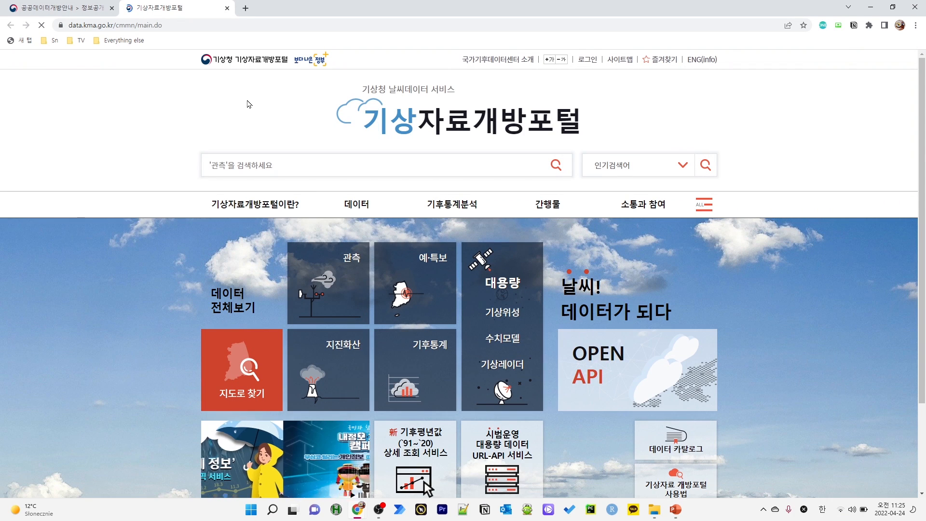
Open the 기온분석 page under 기후통계분석 and query the temperature data for 서울 with the data period type set to monthly (월).
{"action": "mouse_move", "coordinate": [468, 209]}
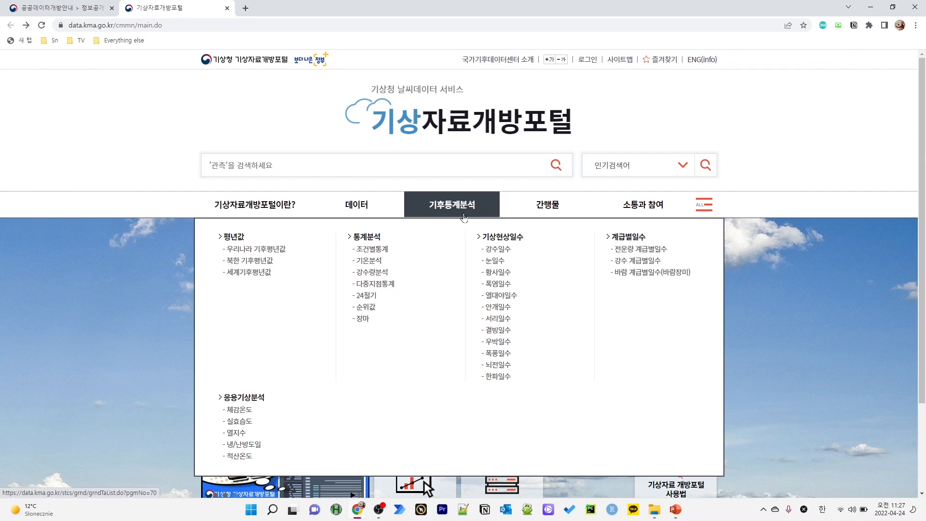
{"action": "left_click", "coordinate": [376, 263]}
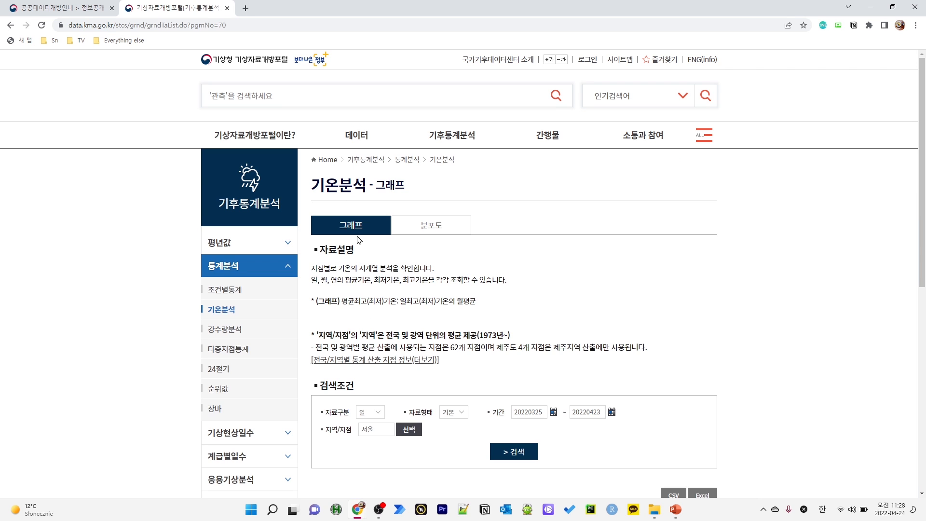
{"action": "scroll", "coordinate": [593, 323], "scroll_direction": "down", "scroll_amount": 2}
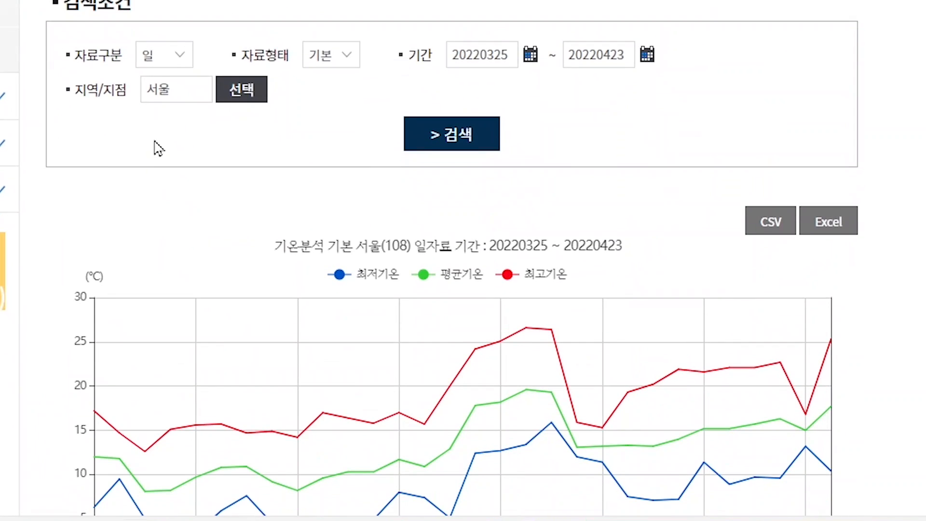
{"action": "left_click", "coordinate": [189, 58]}
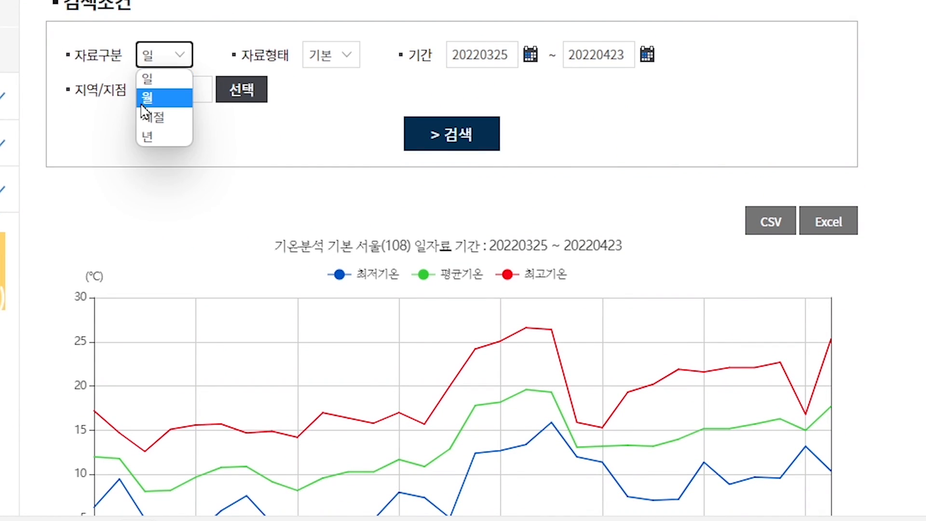
{"action": "left_click", "coordinate": [159, 95]}
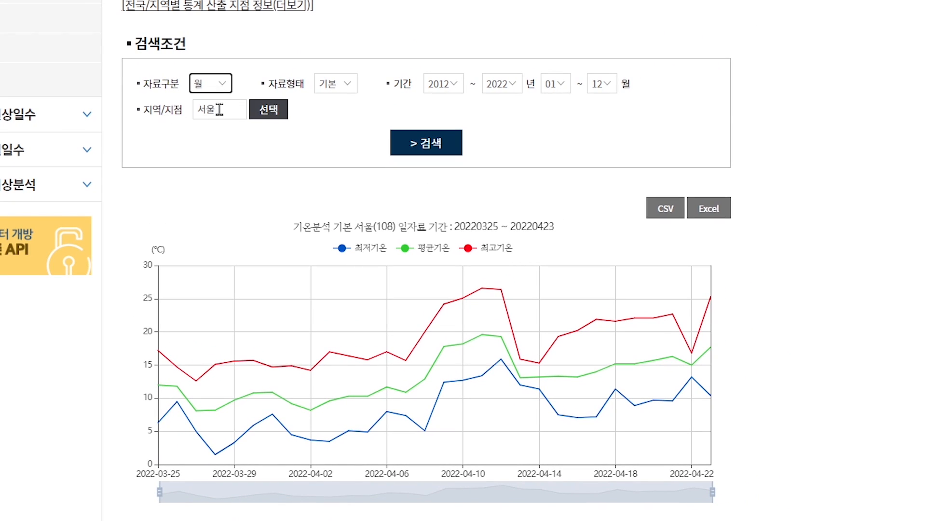
{"action": "left_click", "coordinate": [435, 144]}
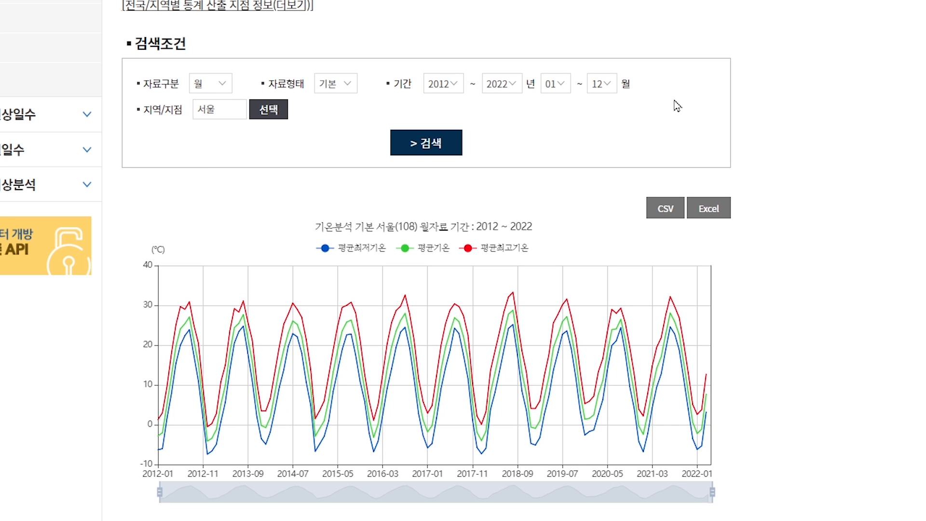
Download the monthly temperature results as an Excel file and open the downloaded workbook in Excel.
{"action": "scroll", "coordinate": [504, 164], "scroll_direction": "down", "scroll_amount": 1}
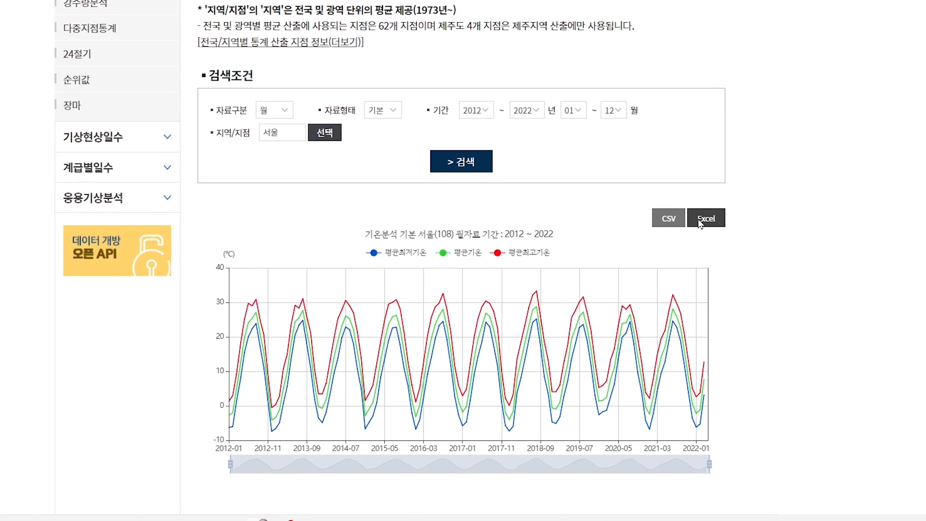
{"action": "left_click", "coordinate": [699, 220]}
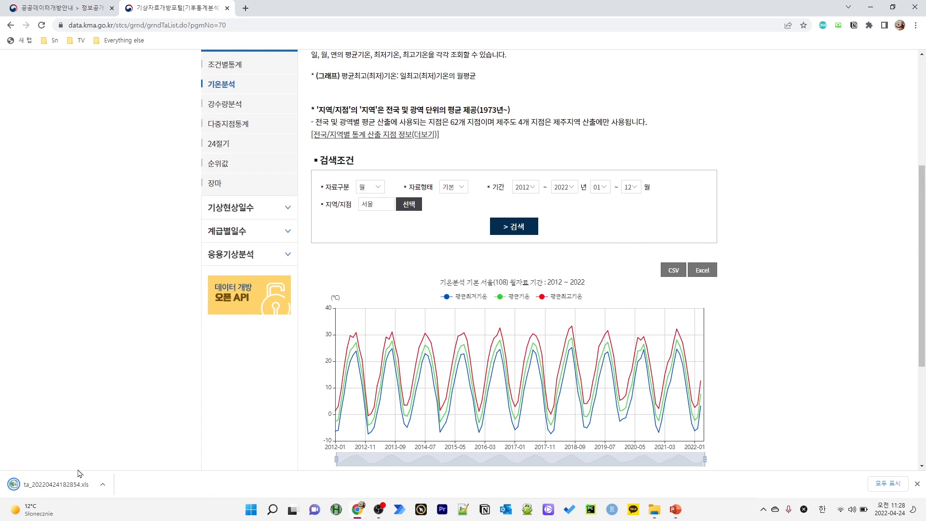
{"action": "left_click", "coordinate": [74, 484]}
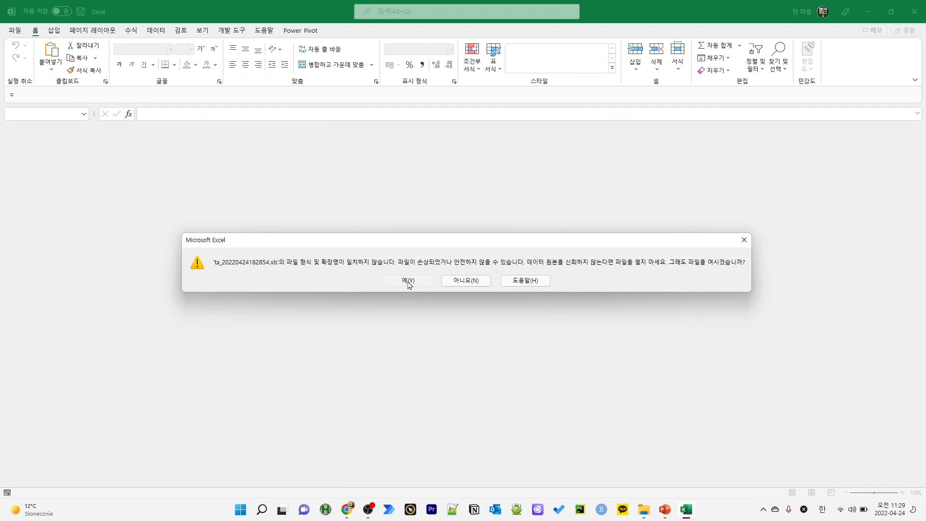
{"action": "left_click", "coordinate": [407, 282]}
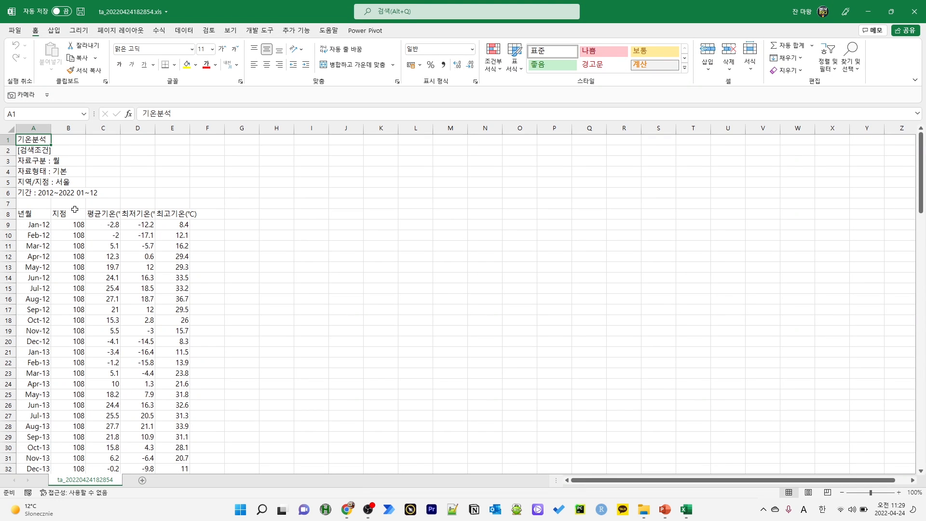
Format column A as a date using the year-and-month type "2012년 3월".
{"action": "left_click", "coordinate": [34, 224]}
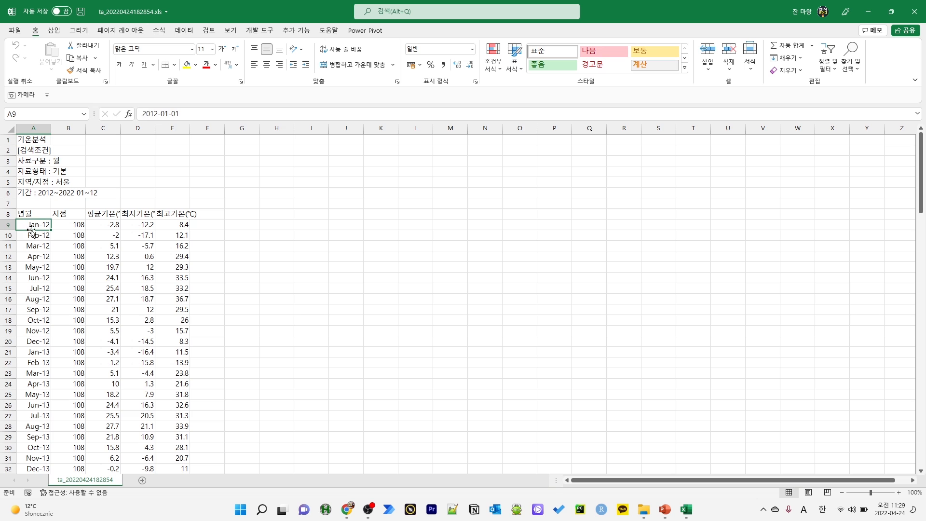
{"action": "left_click", "coordinate": [38, 126]}
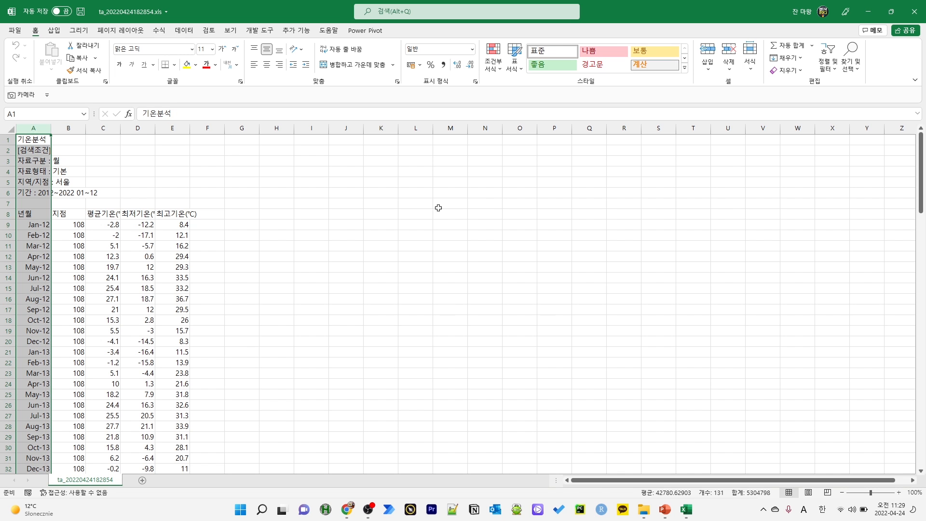
{"action": "key", "text": "ctrl+1"}
{"action": "left_click", "coordinate": [473, 221]}
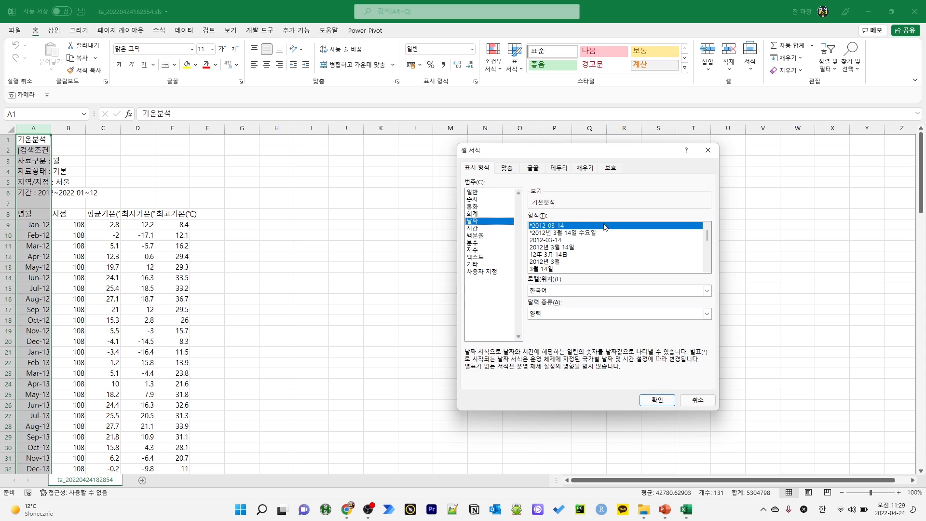
{"action": "left_click", "coordinate": [565, 262]}
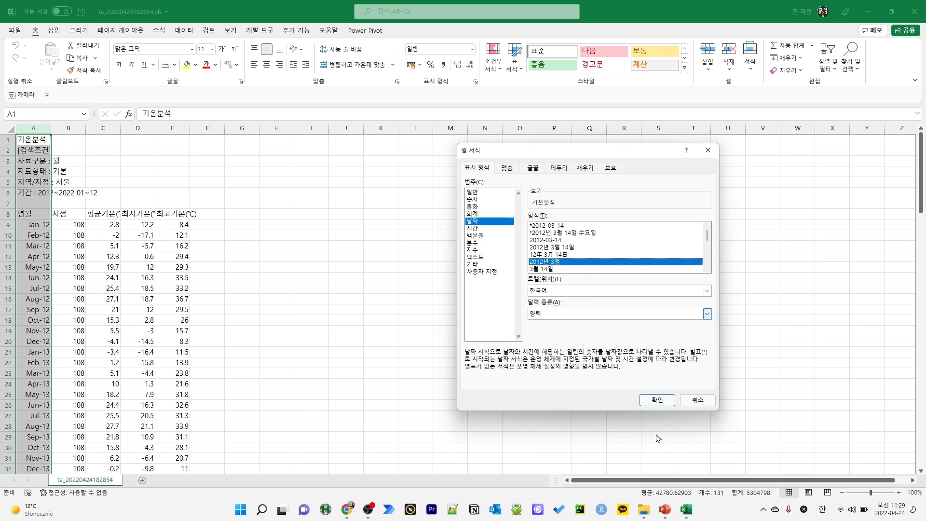
{"action": "left_click", "coordinate": [656, 400]}
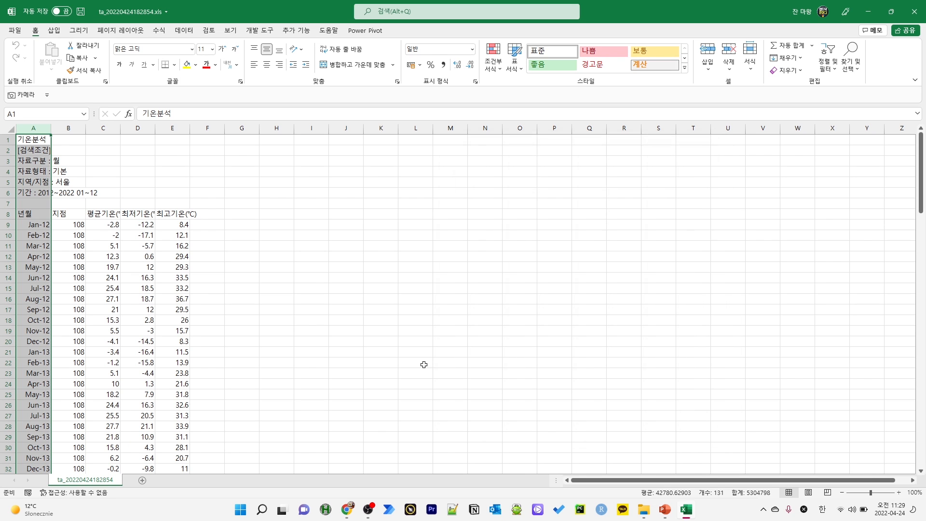
{"action": "left_click", "coordinate": [346, 338]}
Delete rows 1 to 7 above the 년월 header row.
{"action": "left_click_drag", "start_coordinate": [10, 139], "coordinate": [13, 203]}
{"action": "right_click", "coordinate": [13, 188]}
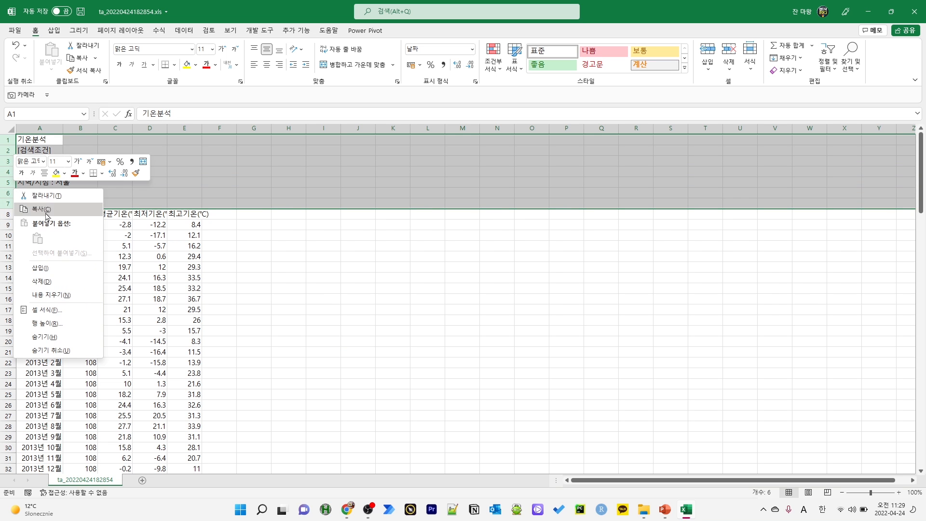
{"action": "left_click", "coordinate": [52, 284]}
{"action": "left_click", "coordinate": [149, 266]}
{"action": "scroll", "coordinate": [91, 331], "scroll_direction": "down", "scroll_amount": 1}
{"action": "scroll", "coordinate": [75, 272], "scroll_direction": "up", "scroll_amount": 1}
Delete the last data row, row 125, for 2022년 4월.
{"action": "left_click", "coordinate": [47, 152]}
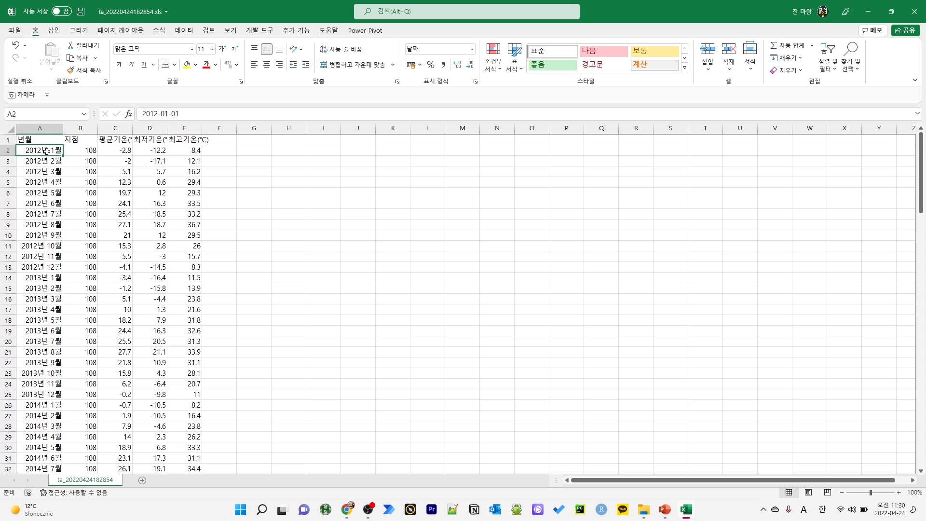
{"action": "key", "text": "ctrl+Down"}
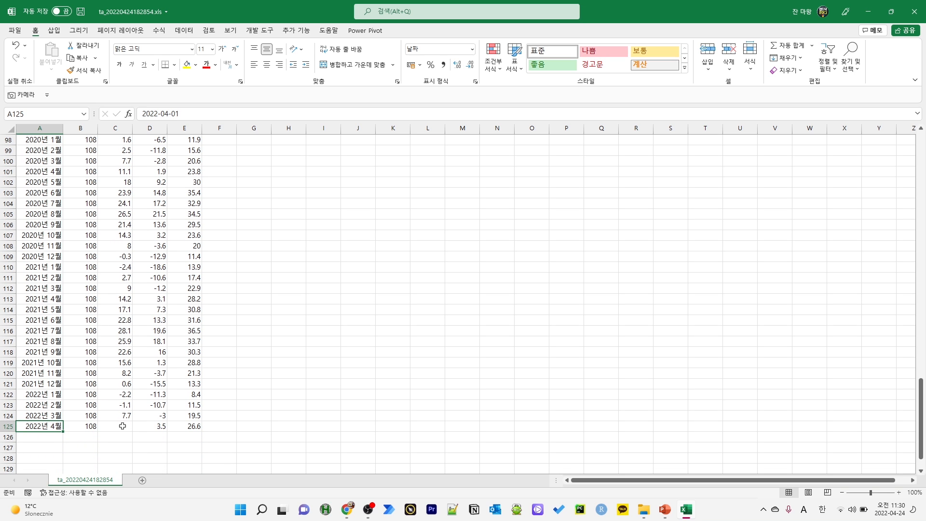
{"action": "left_click", "coordinate": [8, 425]}
{"action": "right_click", "coordinate": [8, 425]}
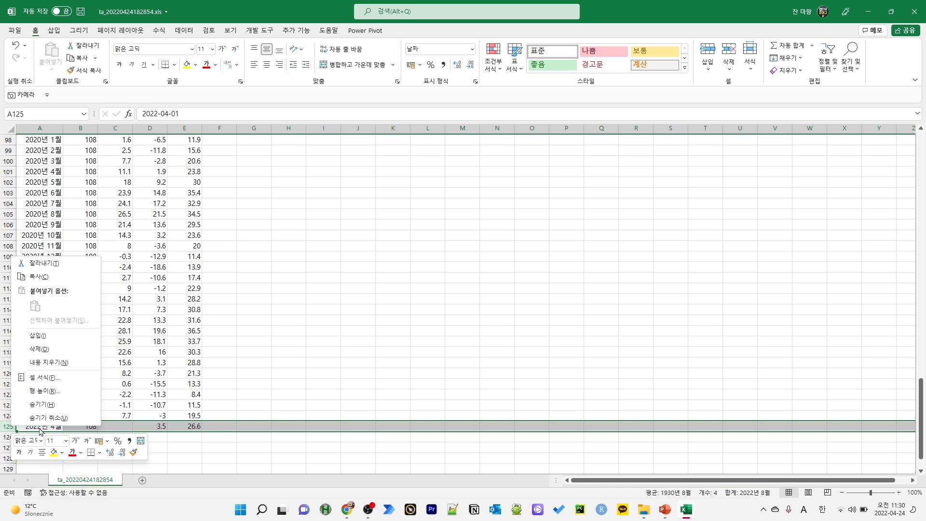
{"action": "left_click", "coordinate": [50, 357]}
{"action": "left_click", "coordinate": [115, 405]}
Rename the worksheet as 시계열.
{"action": "right_click", "coordinate": [89, 482]}
{"action": "left_click", "coordinate": [128, 384]}
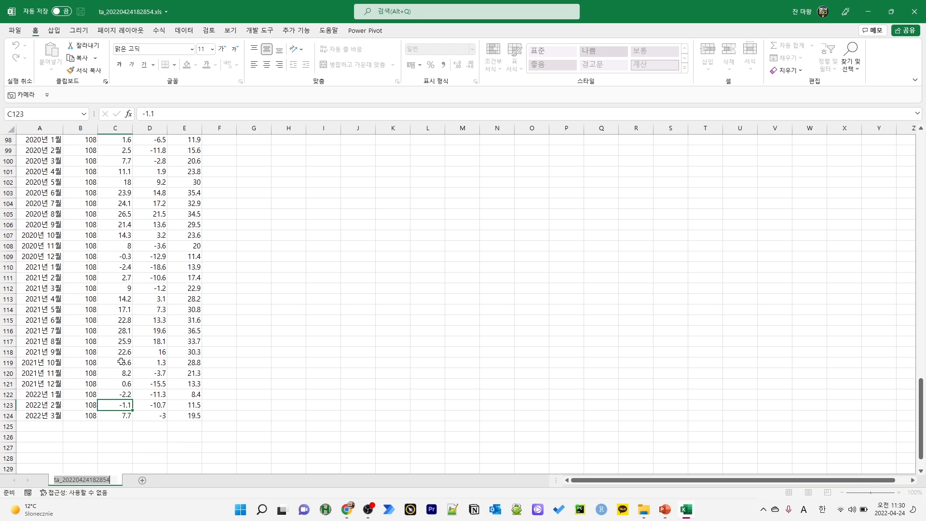
{"action": "type", "text": "t"}
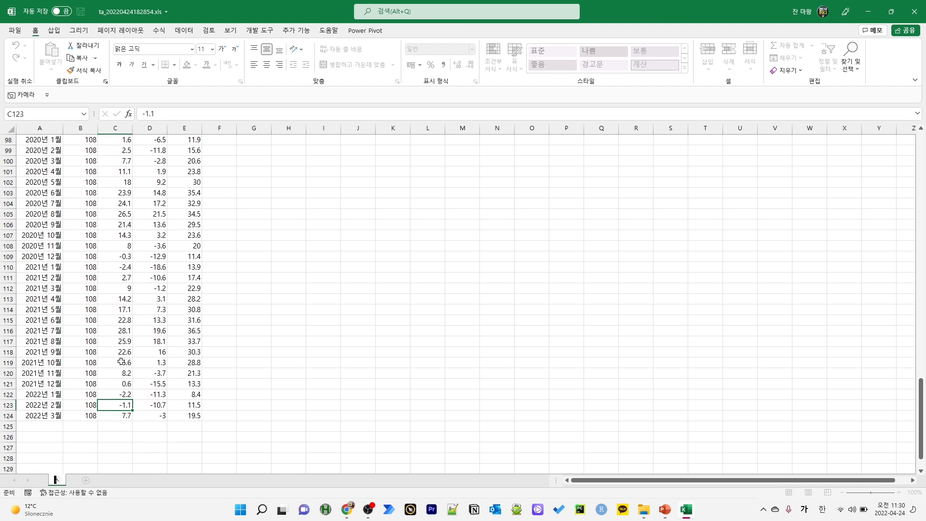
{"action": "type", "text": "시계열"}
{"action": "key", "text": "Return"}
Move rows 110 to 124 (2021년 1월 to 2022년 3월) to a new sheet, starting at row 2.
{"action": "left_click", "coordinate": [36, 267]}
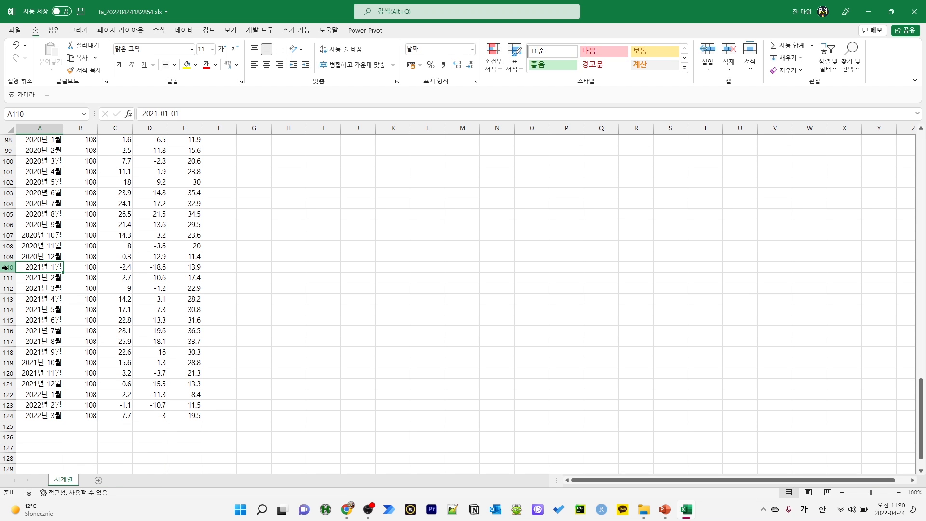
{"action": "left_click", "coordinate": [7, 266]}
{"action": "left_click", "coordinate": [7, 415], "text": "shift"}
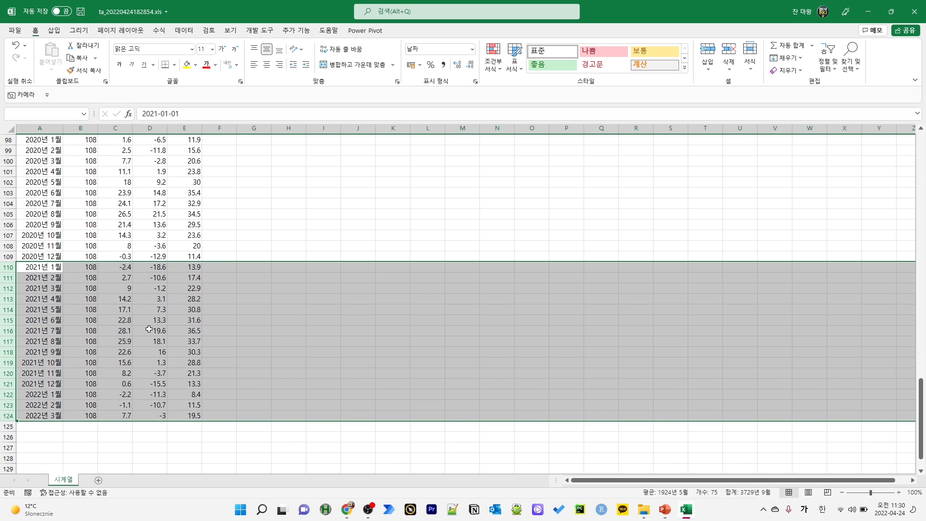
{"action": "key", "text": "ctrl+c"}
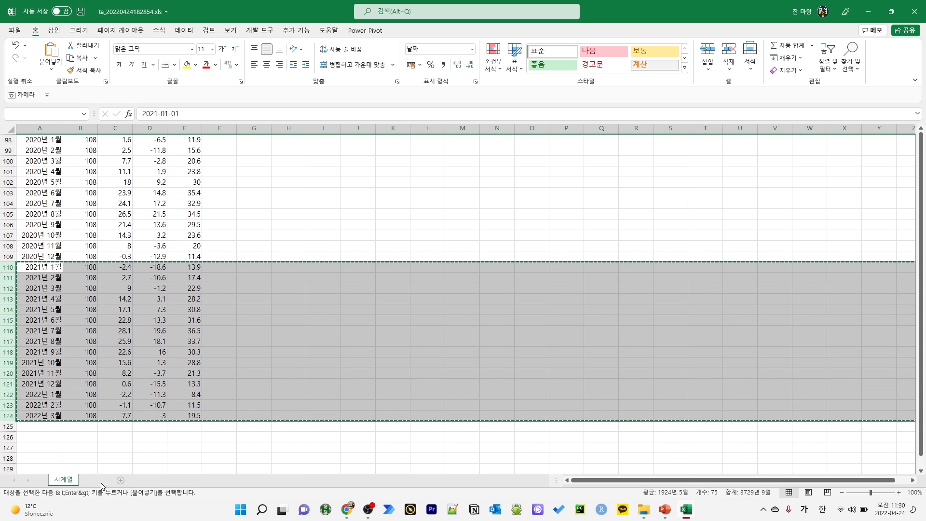
{"action": "left_click", "coordinate": [99, 480]}
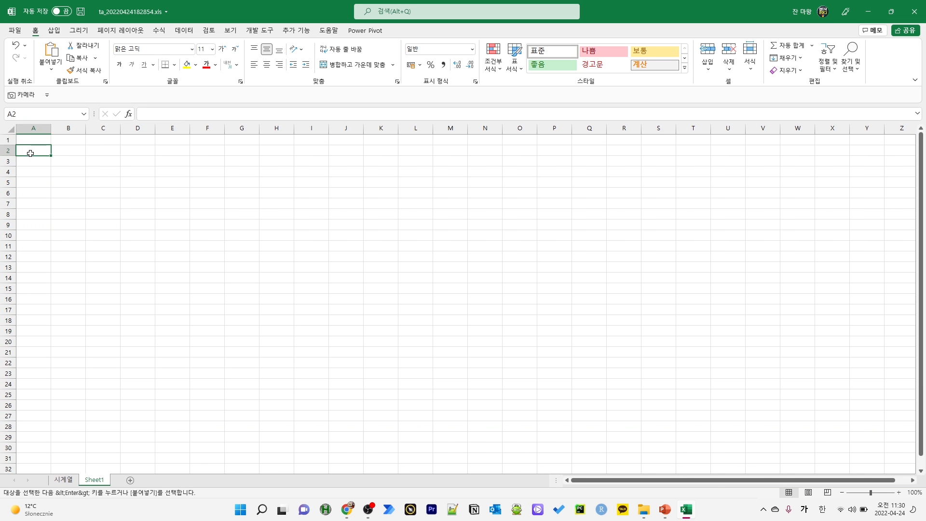
{"action": "left_click", "coordinate": [8, 151]}
{"action": "key", "text": "ctrl+v"}
Copy the header cells A1:E1 from the 시계열 sheet into the first row of Sheet1.
{"action": "left_click", "coordinate": [65, 480]}
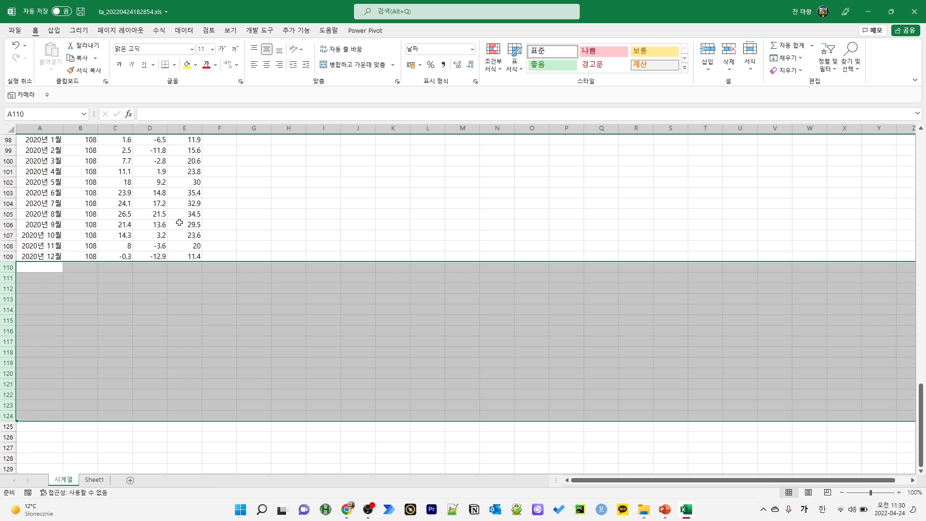
{"action": "key", "text": "ctrl+Home"}
{"action": "key", "text": "ctrl+shift+Right"}
{"action": "key", "text": "ctrl+c"}
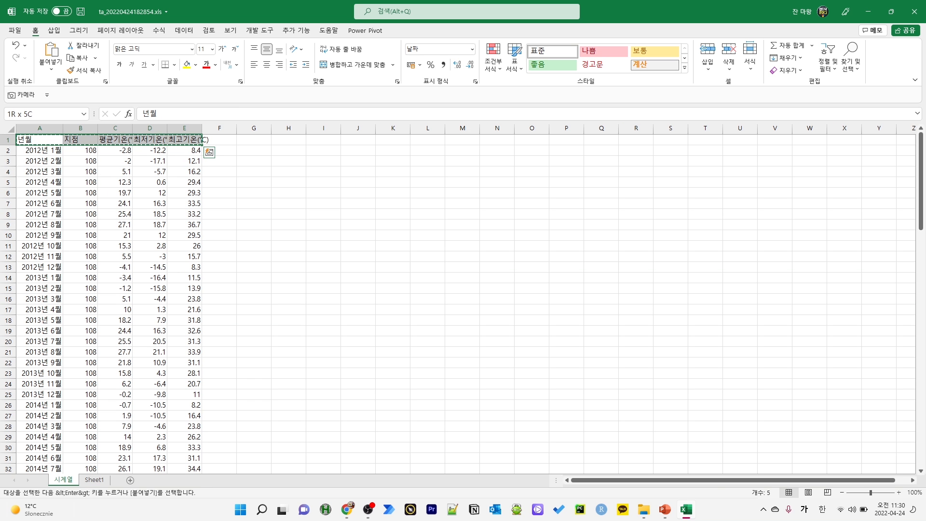
{"action": "left_click", "coordinate": [94, 479]}
{"action": "left_click", "coordinate": [58, 140]}
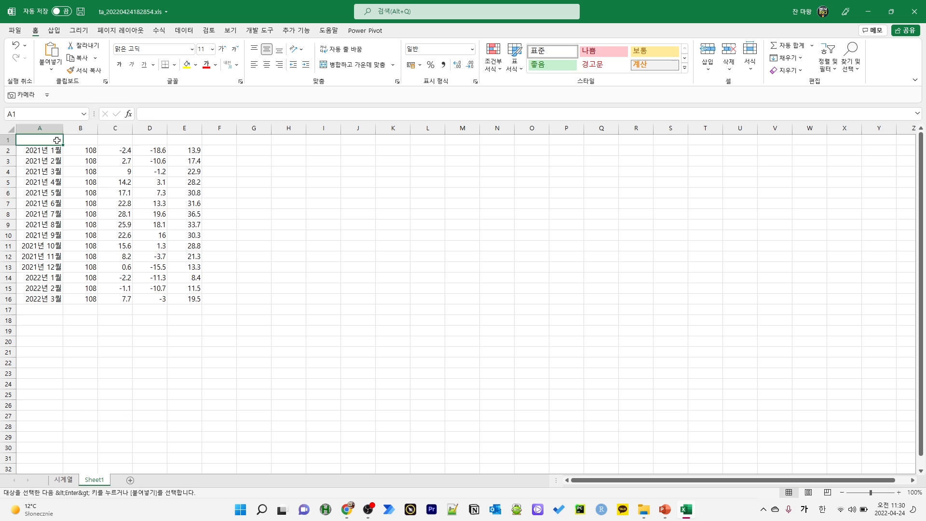
{"action": "key", "text": "ctrl+v"}
{"action": "left_click", "coordinate": [115, 192]}
Convert the data range A1:E109 on the 시계열 sheet into a table with headers.
{"action": "left_click", "coordinate": [67, 482]}
{"action": "left_click", "coordinate": [71, 180]}
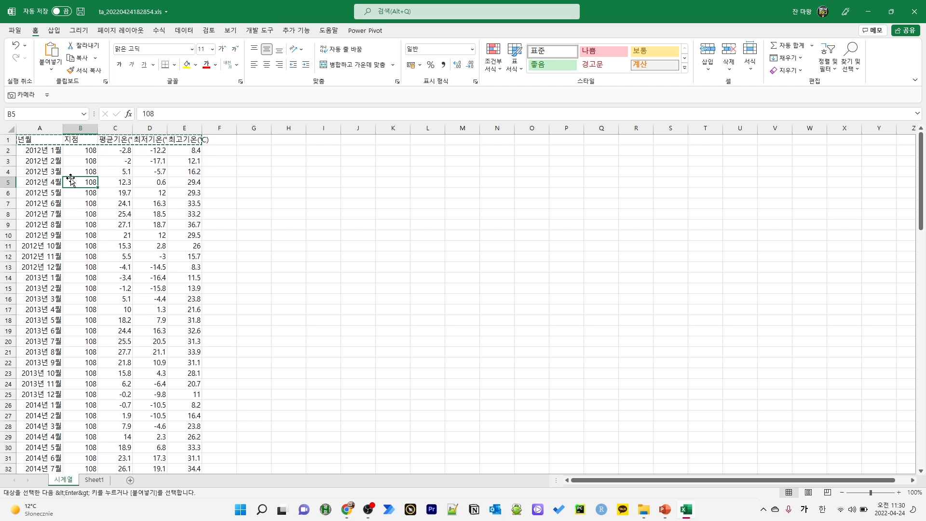
{"action": "key", "text": "Escape"}
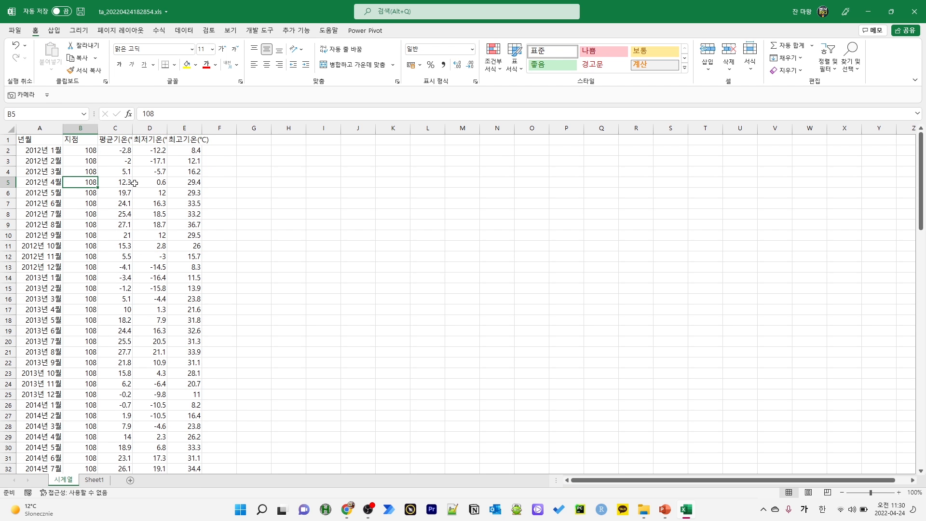
{"action": "key", "text": "ctrl+t"}
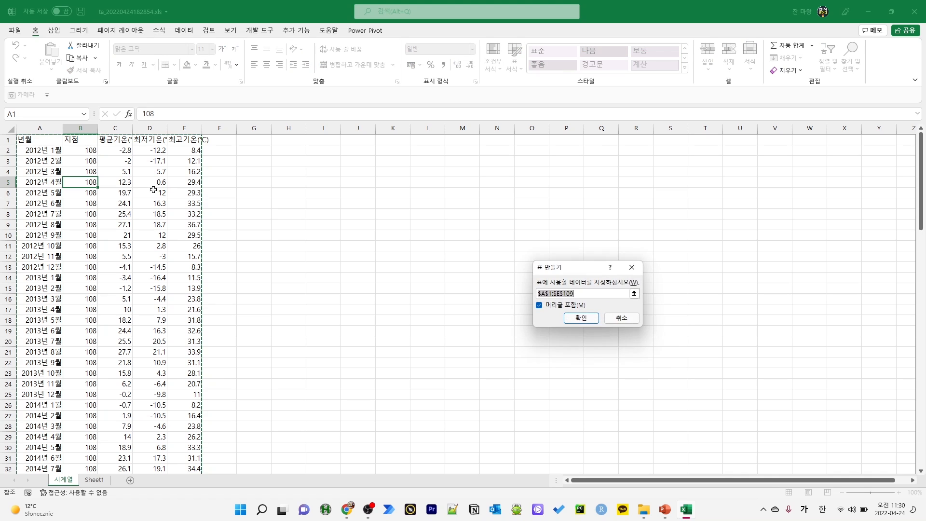
{"action": "left_click", "coordinate": [582, 318]}
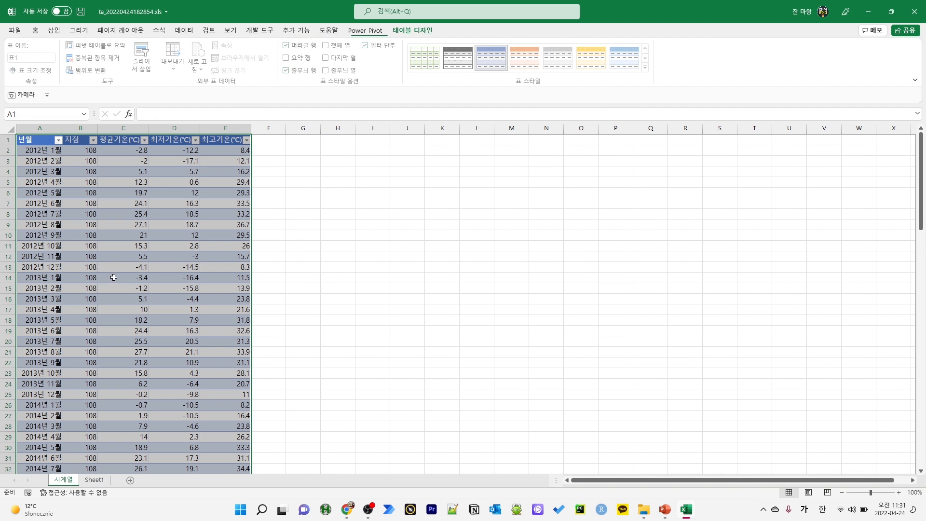
Convert the data range A1:E16 on Sheet1 into a table with headers.
{"action": "left_click", "coordinate": [94, 479]}
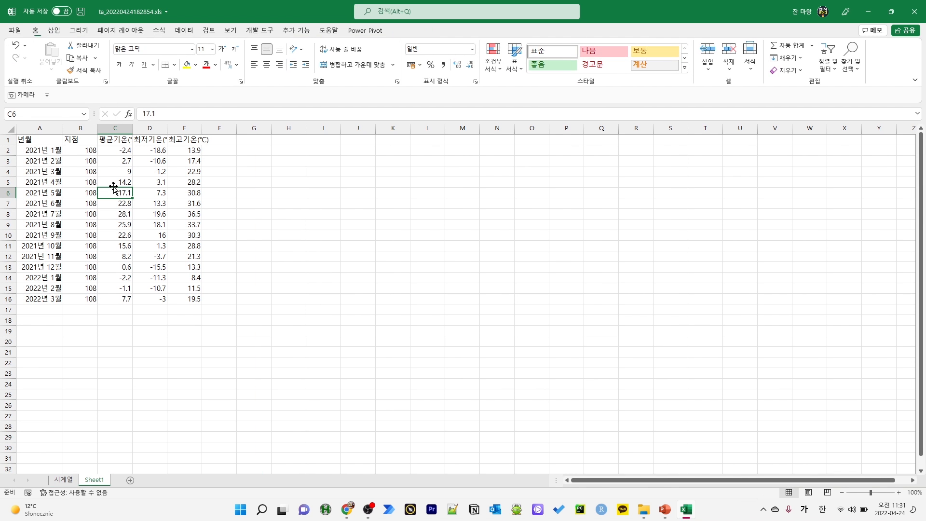
{"action": "key", "text": "ctrl+t"}
{"action": "left_click", "coordinate": [564, 312]}
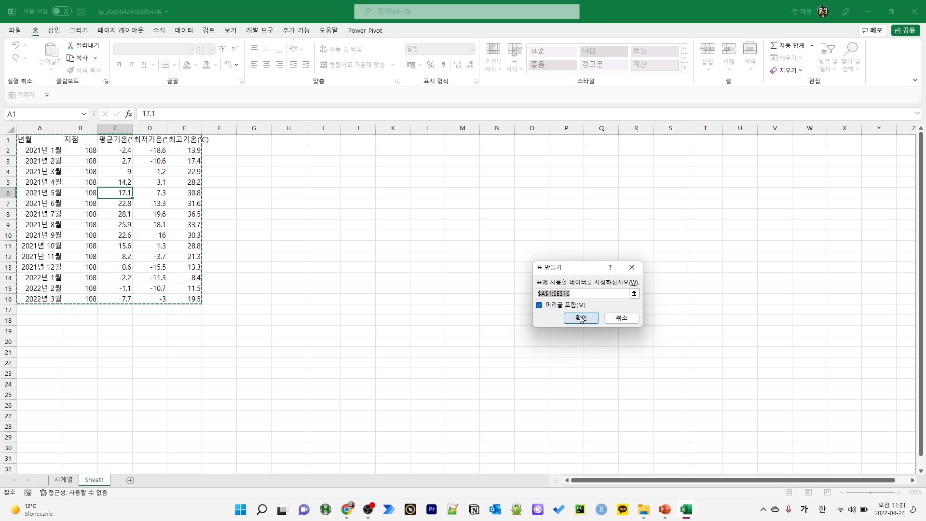
Insert a 2-D line chart from the table on the 시계열 sheet and place it beside the table near column G.
{"action": "left_click", "coordinate": [66, 479]}
{"action": "left_click", "coordinate": [151, 217]}
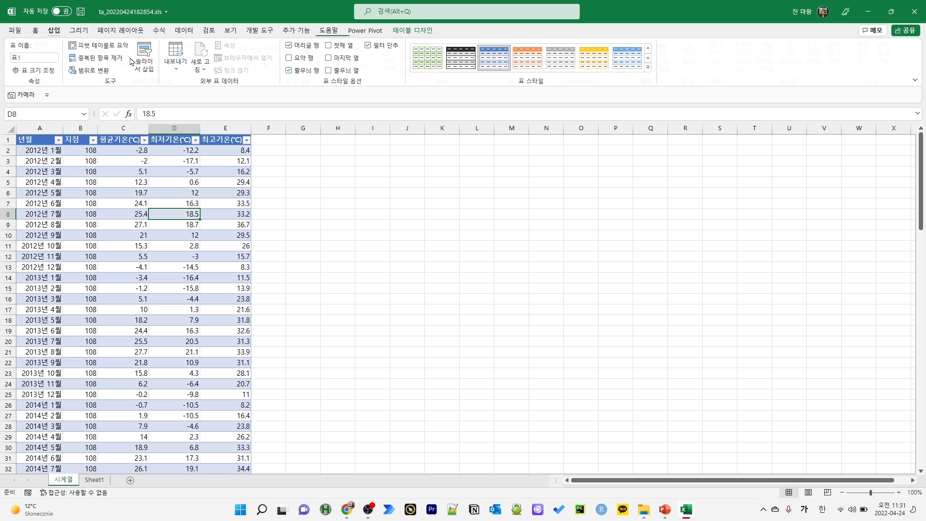
{"action": "left_click", "coordinate": [54, 32]}
{"action": "left_click", "coordinate": [416, 58]}
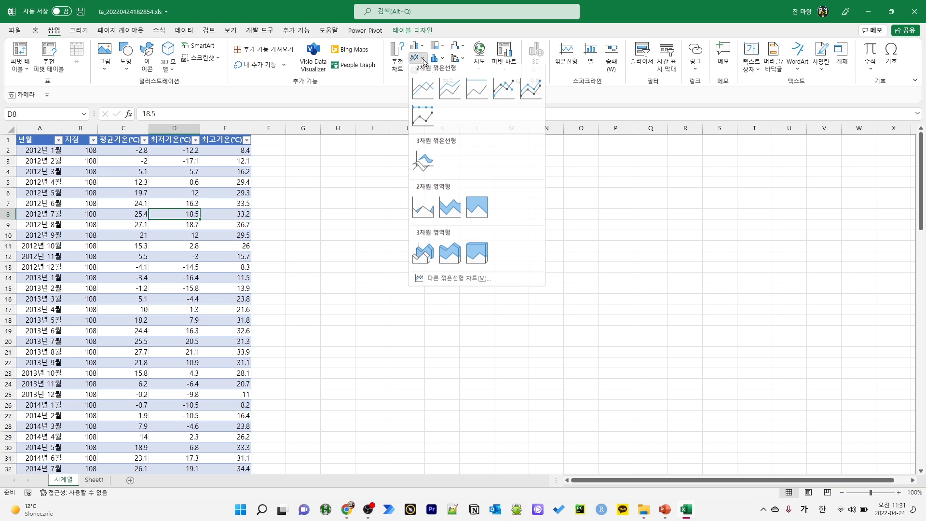
{"action": "left_click", "coordinate": [428, 89]}
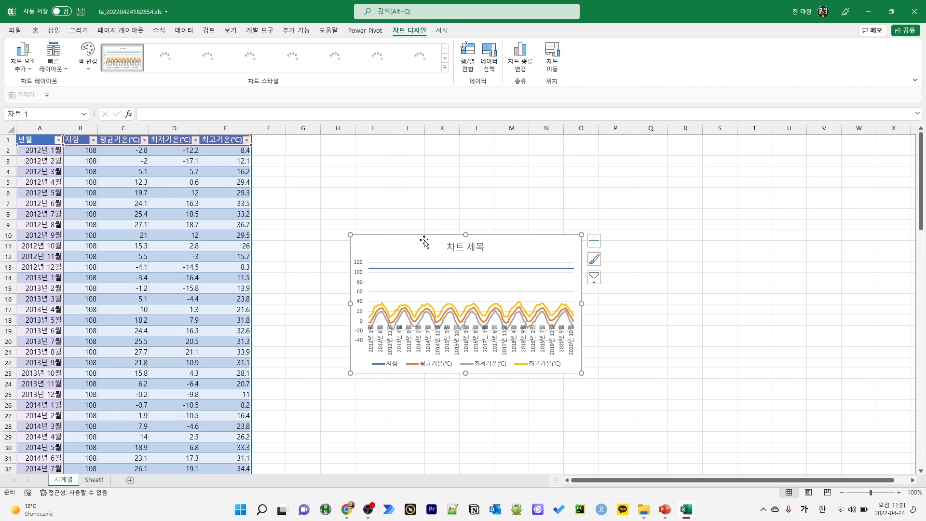
{"action": "left_click_drag", "start_coordinate": [424, 241], "coordinate": [345, 149]}
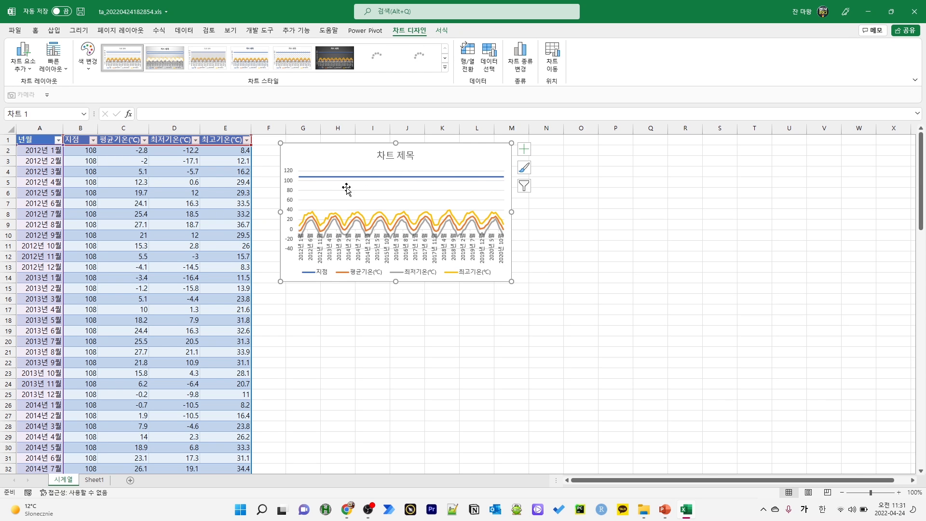
Remove the 지점 series from the line chart's source data, keeping the three temperature series.
{"action": "right_click", "coordinate": [448, 159]}
{"action": "left_click", "coordinate": [487, 282]}
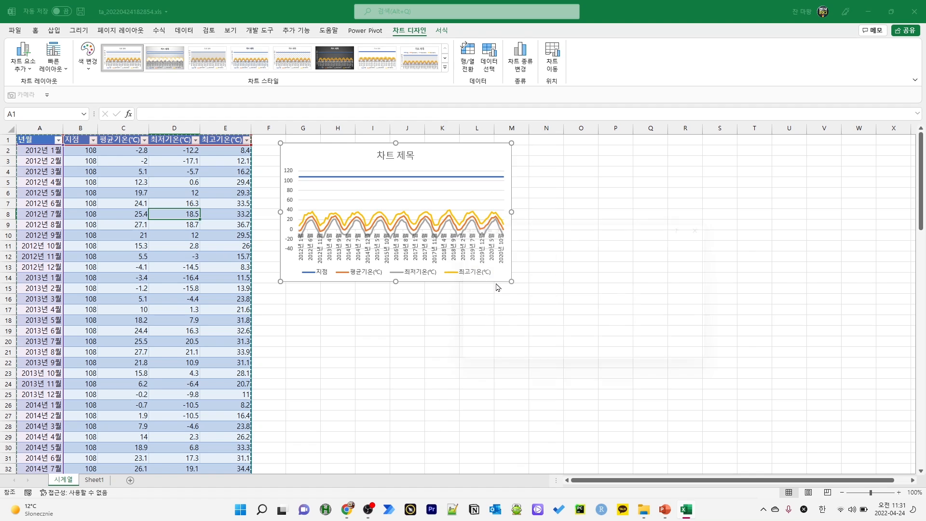
{"action": "left_click", "coordinate": [455, 304]}
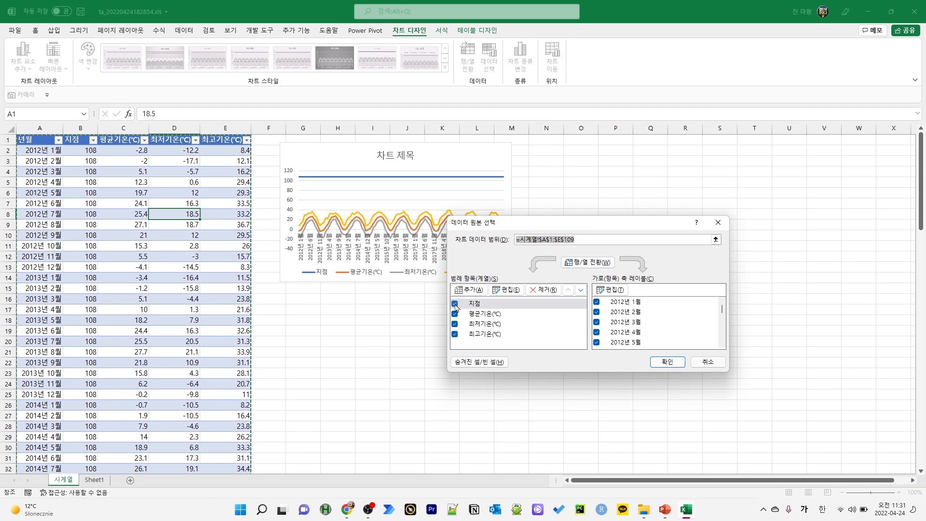
{"action": "left_click", "coordinate": [667, 362]}
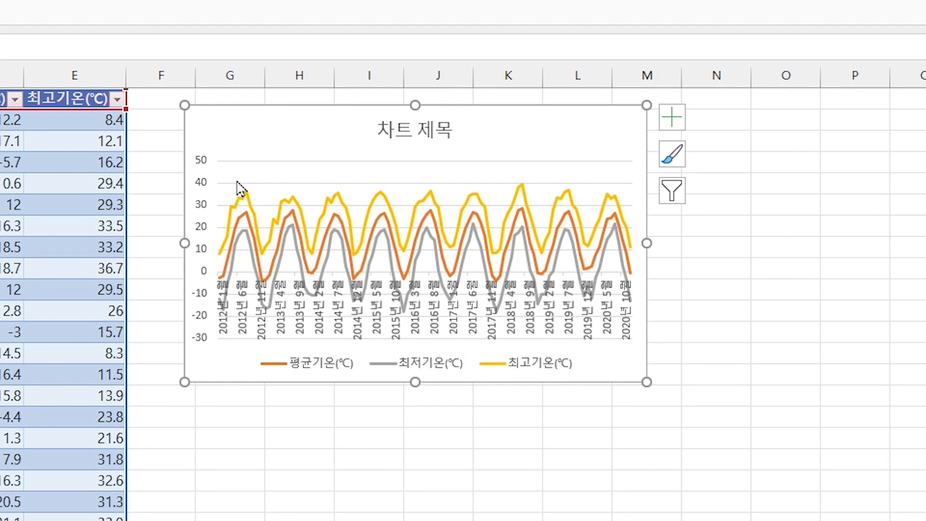
Set the chart's vertical axis bounds to a minimum of -20 and a maximum of 40, with a major unit of 20.
{"action": "left_click", "coordinate": [202, 183]}
{"action": "right_click", "coordinate": [201, 184]}
{"action": "left_click", "coordinate": [283, 417]}
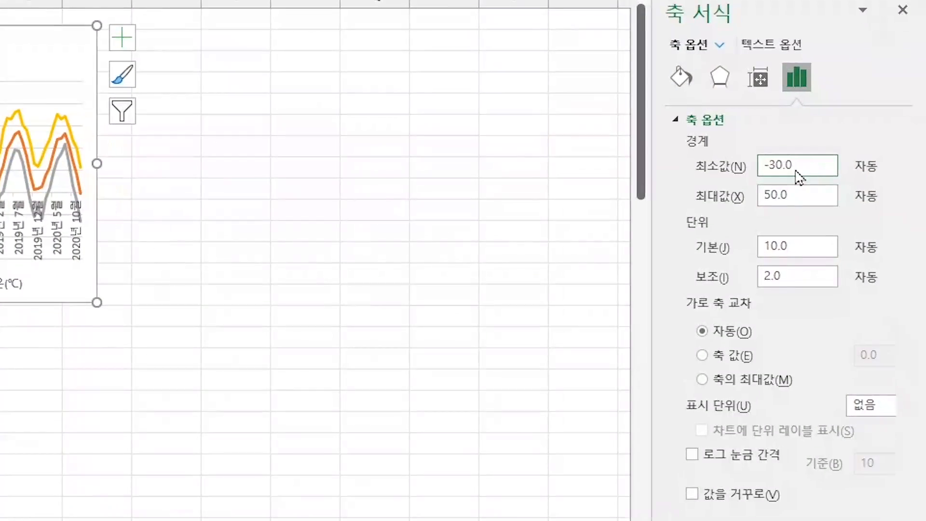
{"action": "left_click_drag", "start_coordinate": [796, 173], "coordinate": [665, 175]}
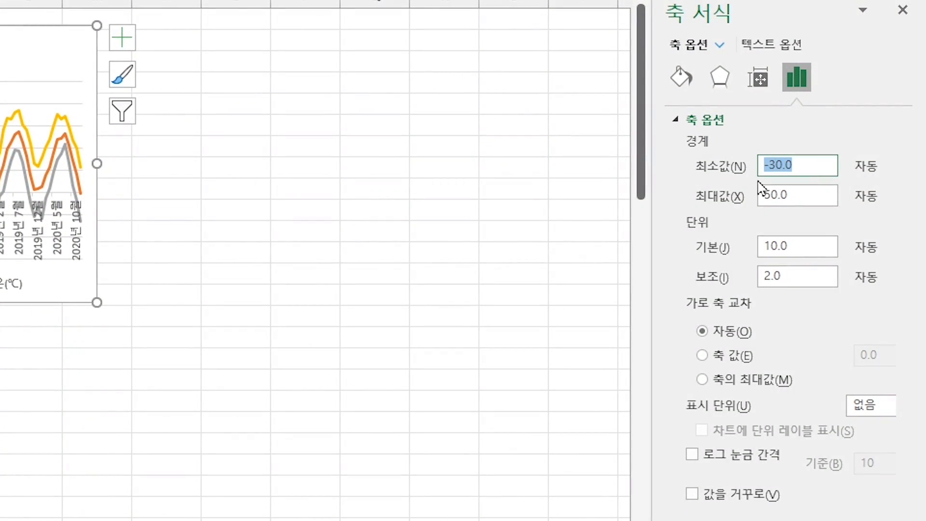
{"action": "type", "text": "-20"}
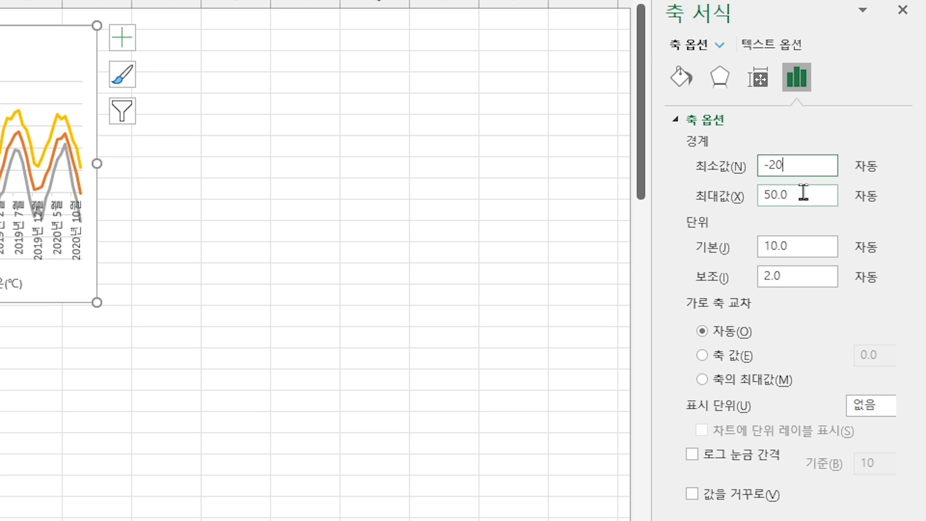
{"action": "left_click_drag", "start_coordinate": [803, 193], "coordinate": [754, 195]}
{"action": "type", "text": "40"}
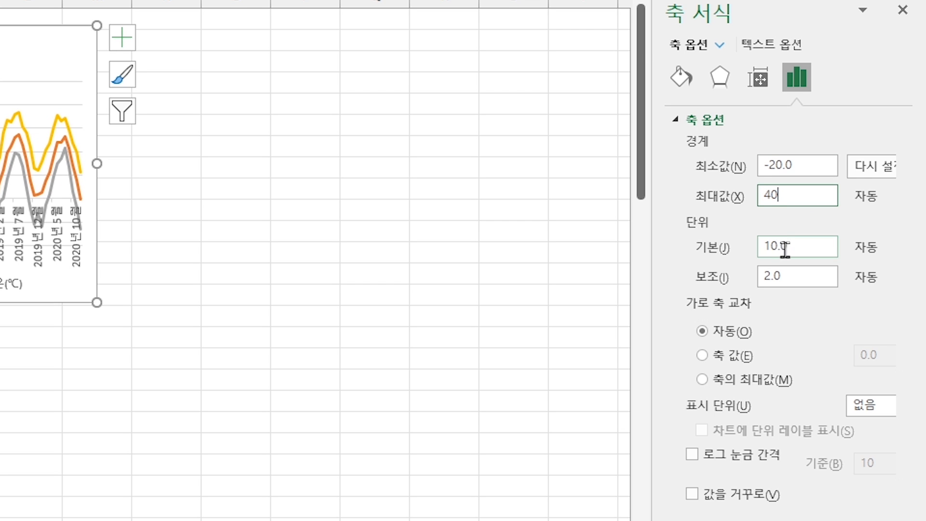
{"action": "key", "text": "Tab"}
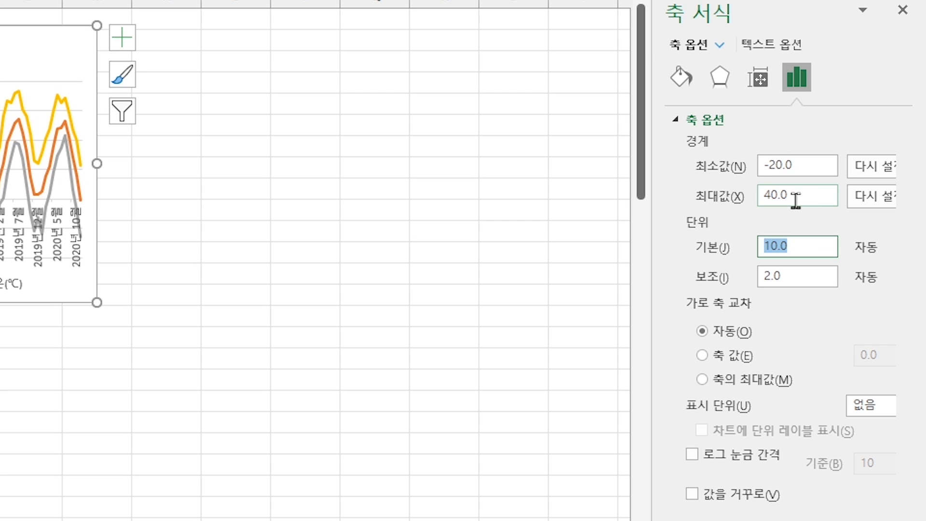
{"action": "type", "text": "20"}
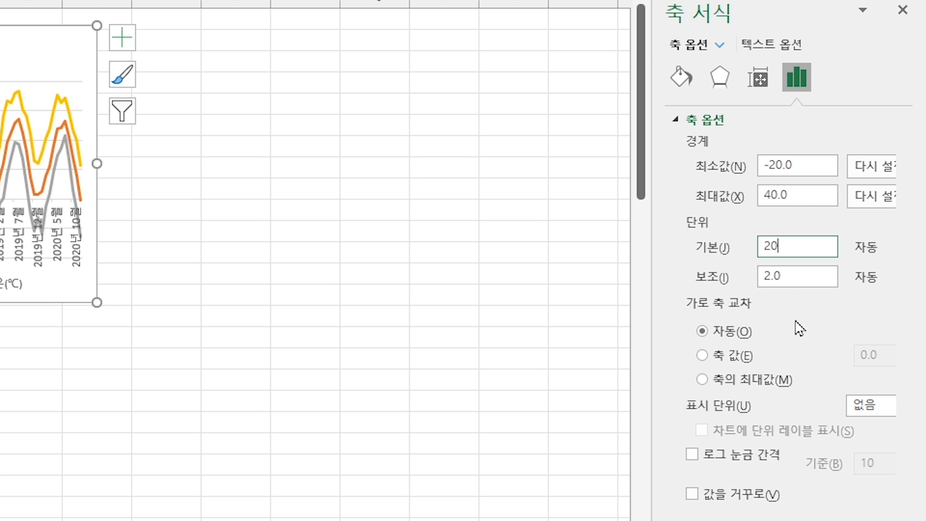
{"action": "left_click", "coordinate": [274, 155]}
Set the horizontal axis label position so the month labels sit below the plot area.
{"action": "left_click", "coordinate": [188, 200]}
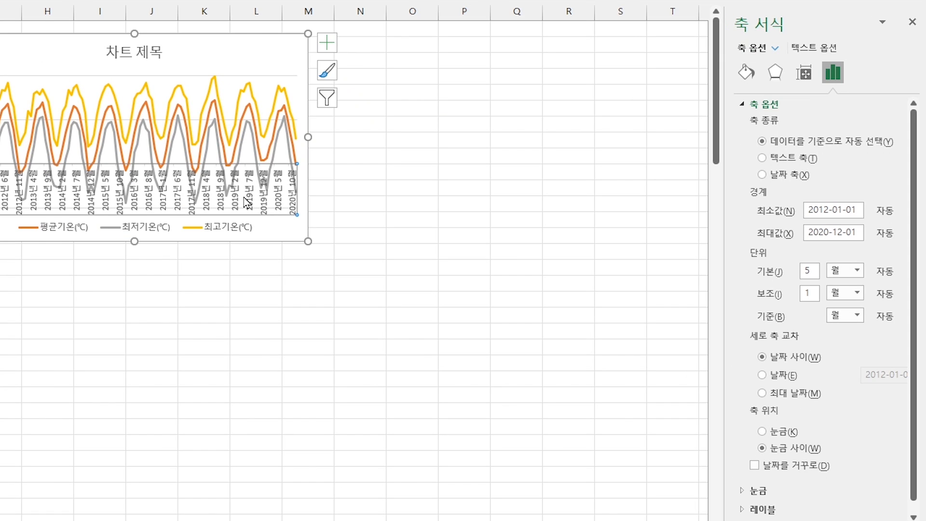
{"action": "left_click", "coordinate": [760, 508]}
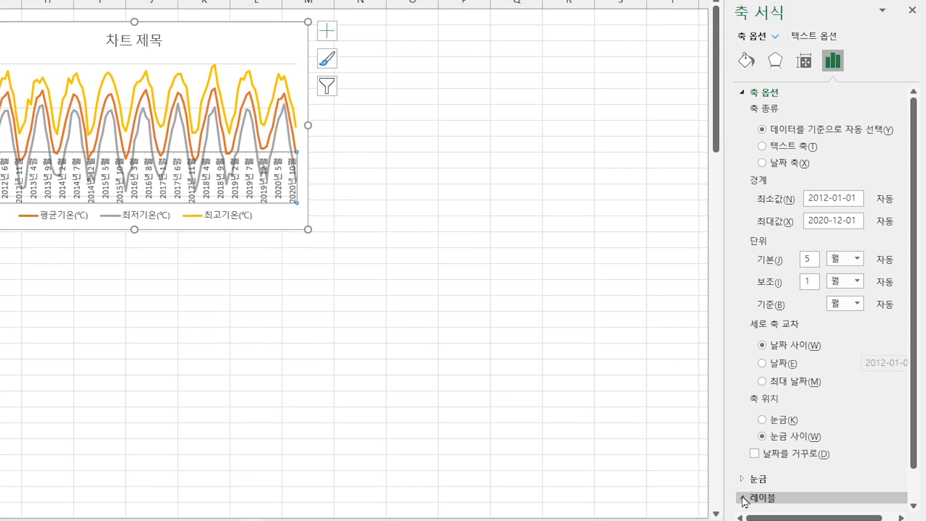
{"action": "scroll", "coordinate": [815, 365], "scroll_direction": "down", "scroll_amount": 1}
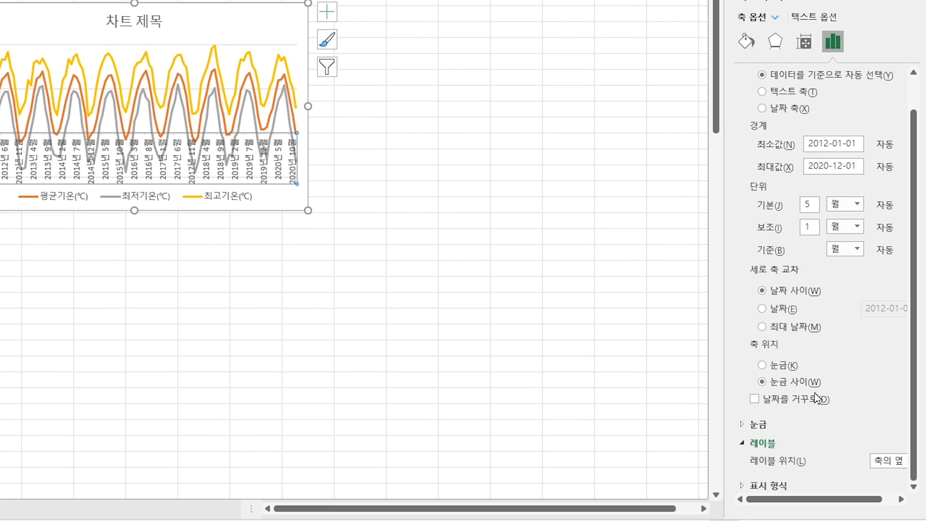
{"action": "left_click", "coordinate": [891, 462]}
{"action": "left_click", "coordinate": [874, 503]}
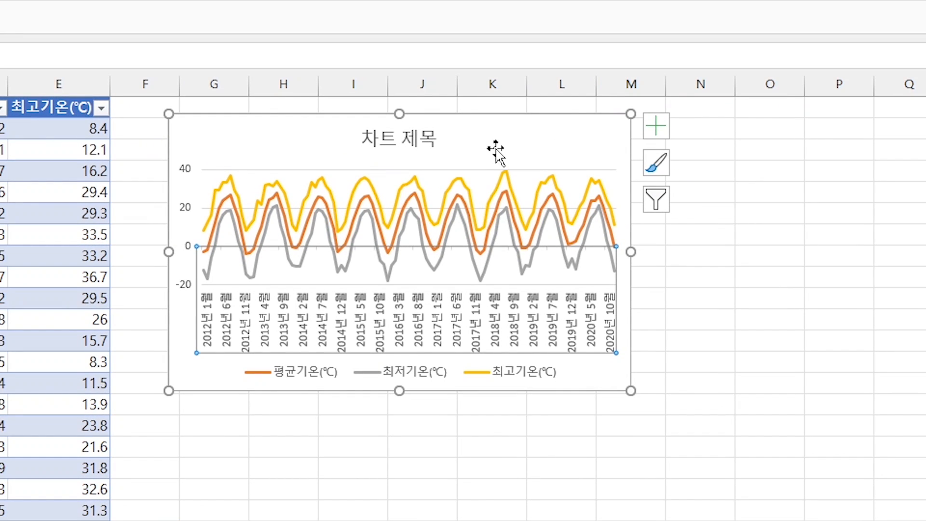
Enlarge the chart to reach about column O and change its title to 월별 서울 기온 트렌드.
{"action": "left_click_drag", "start_coordinate": [630, 391], "coordinate": [764, 480]}
{"action": "left_click", "coordinate": [459, 139]}
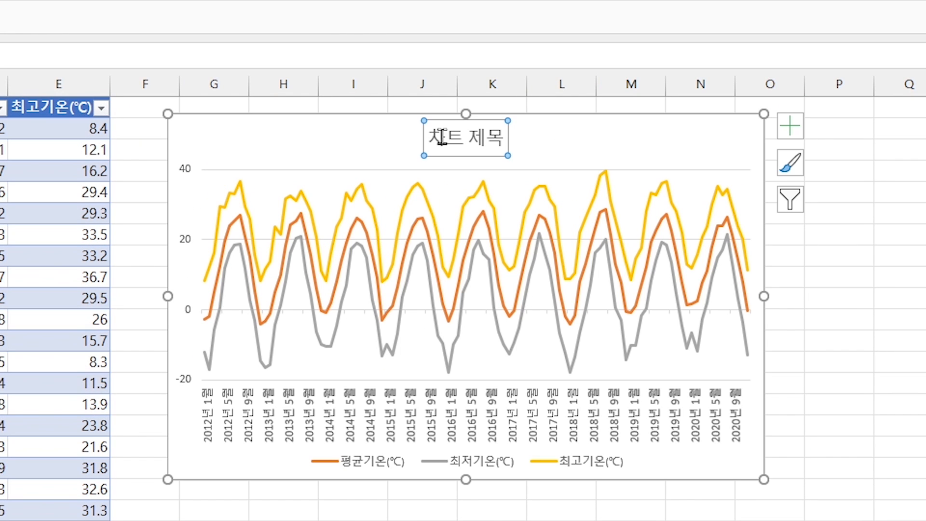
{"action": "left_click_drag", "start_coordinate": [437, 136], "coordinate": [550, 116]}
{"action": "type", "text": "워ㄹ별 서울 기온 ㅌ"}
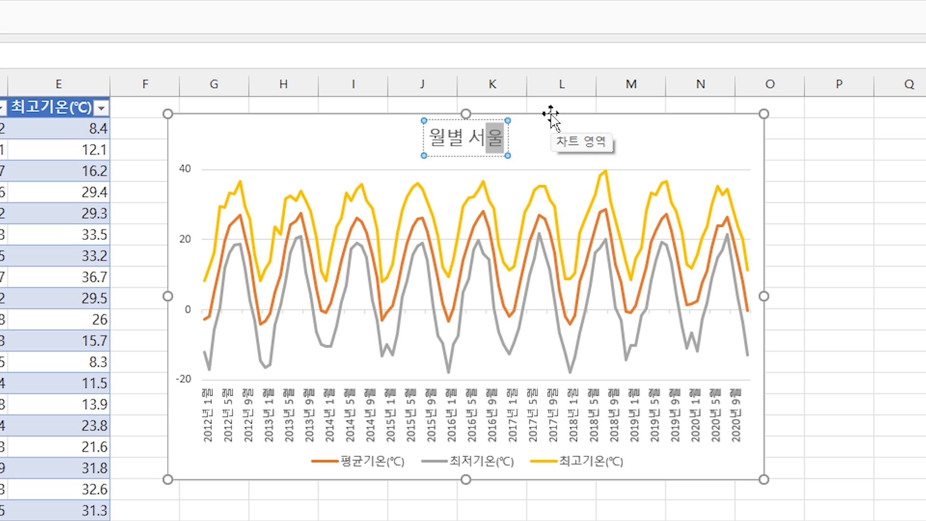
{"action": "type", "text": "ㅡ렌드"}
{"action": "left_click", "coordinate": [839, 192]}
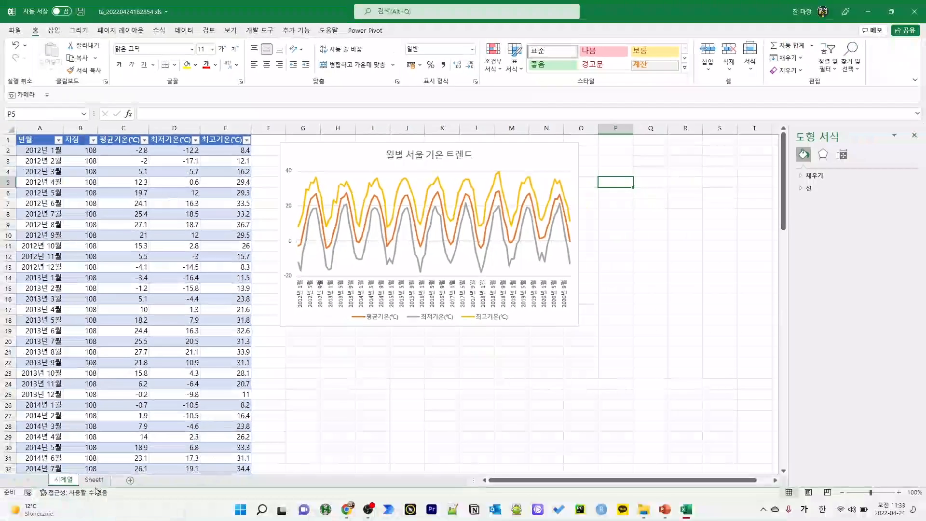
Add a new table column headed 추정값 in cell F1 of Sheet1.
{"action": "left_click", "coordinate": [94, 480]}
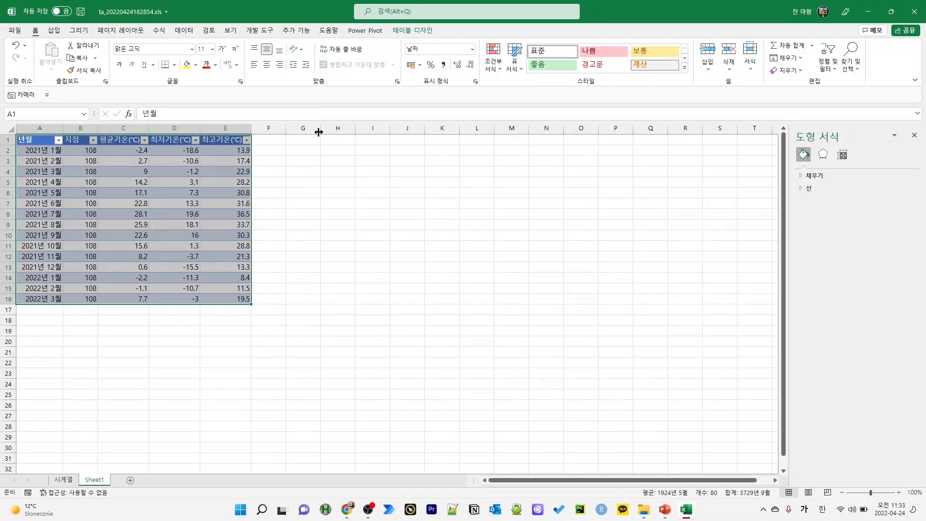
{"action": "left_click", "coordinate": [273, 140]}
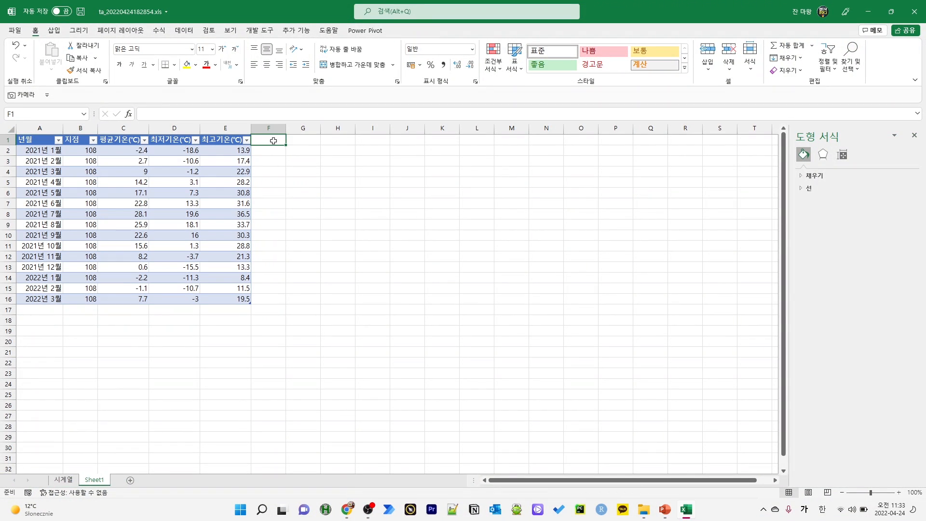
{"action": "type", "text": "추정값"}
{"action": "key", "text": "Return"}
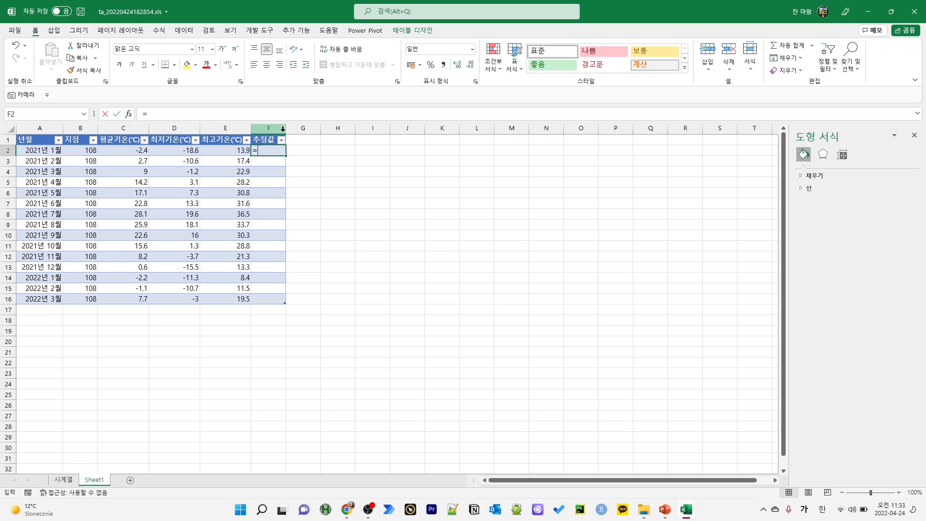
{"action": "type", "text": "=forecas"}
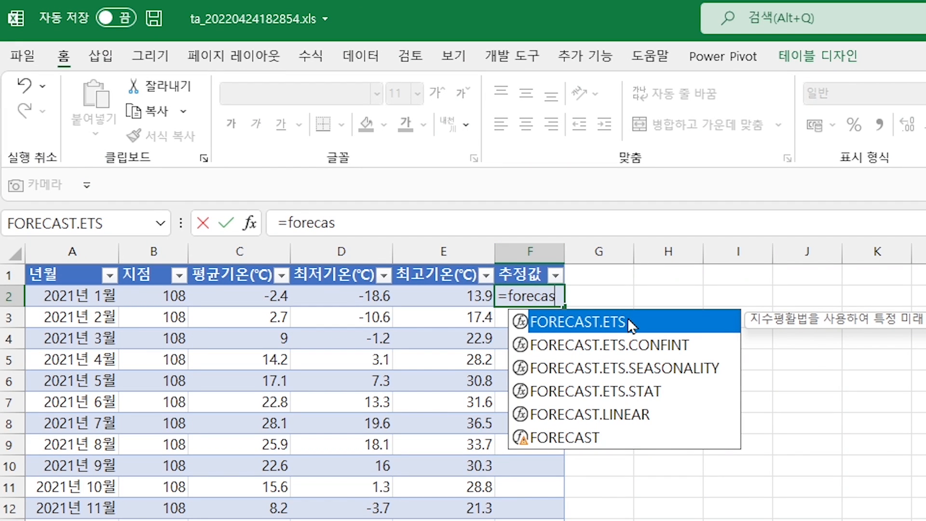
{"action": "double_click", "coordinate": [627, 322]}
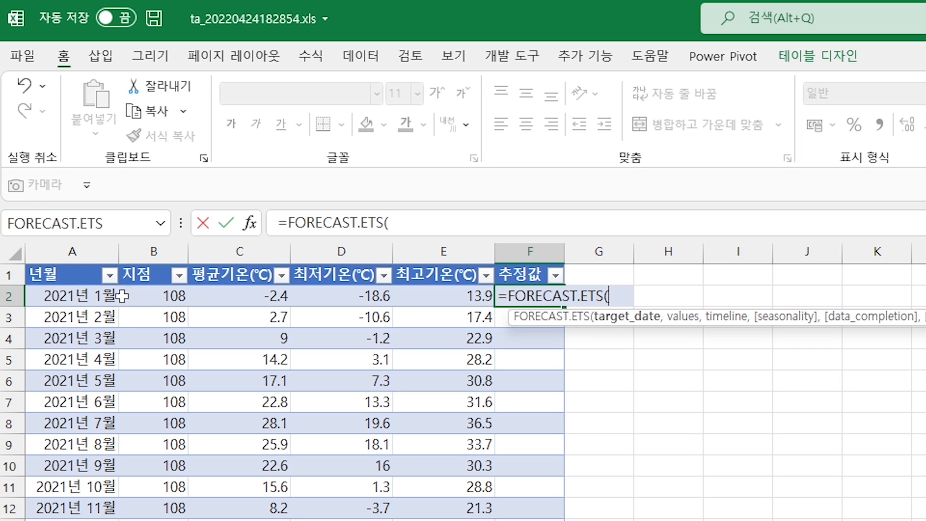
{"action": "left_click", "coordinate": [71, 296]}
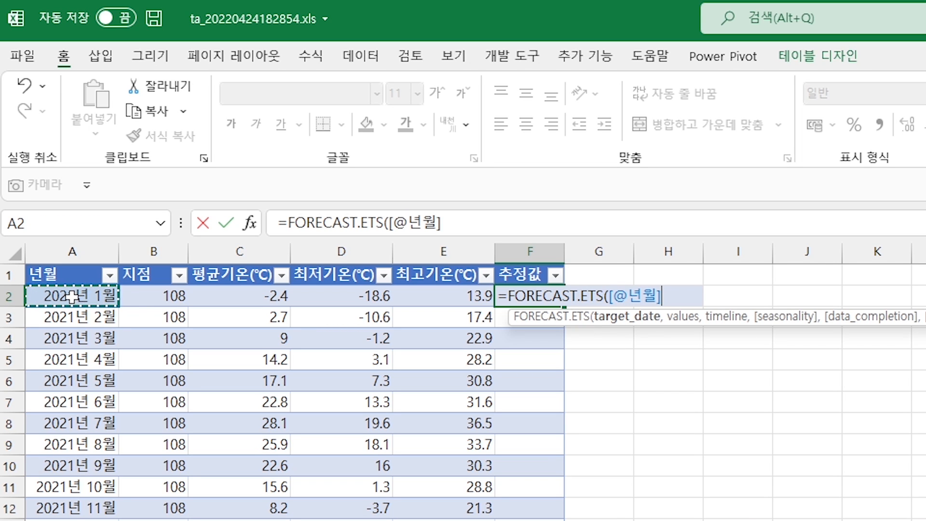
{"action": "type", "text": ","}
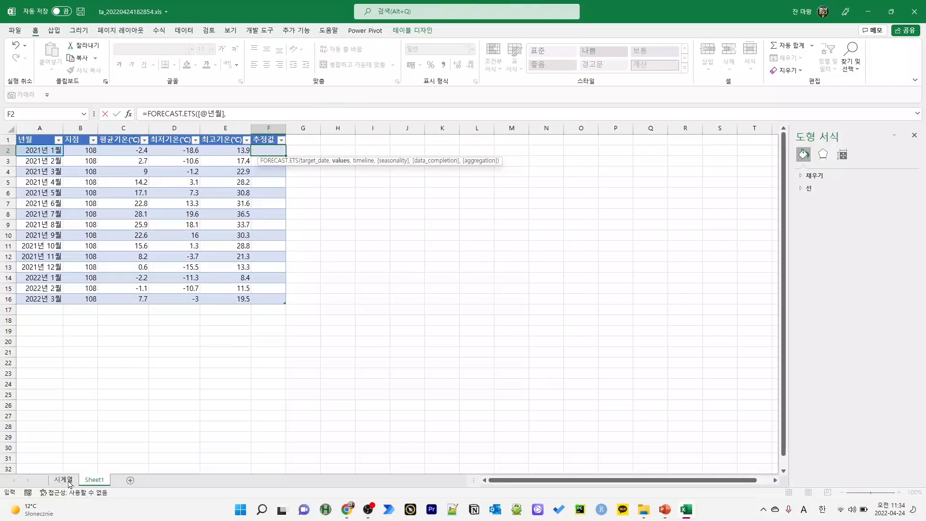
Supply the 평균기온(℃) data from C2 to C109 on the 시계열 sheet as the formula's values argument.
{"action": "left_click", "coordinate": [102, 520]}
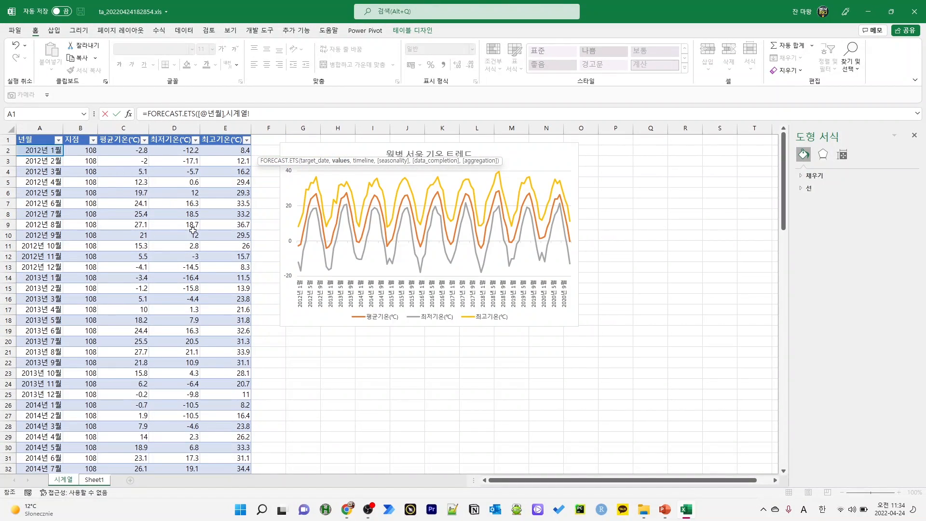
{"action": "left_click", "coordinate": [127, 151]}
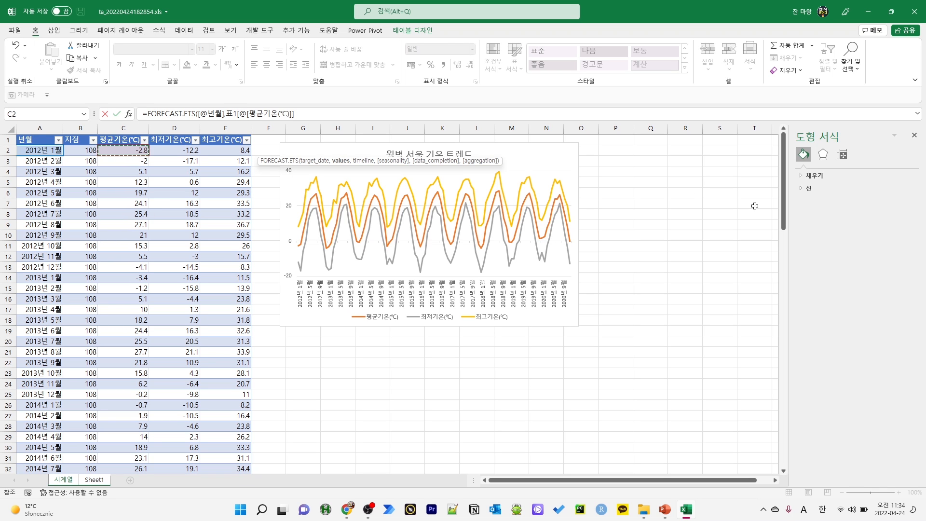
{"action": "left_click_drag", "start_coordinate": [784, 202], "coordinate": [785, 464]}
{"action": "left_click", "coordinate": [143, 427], "text": "shift"}
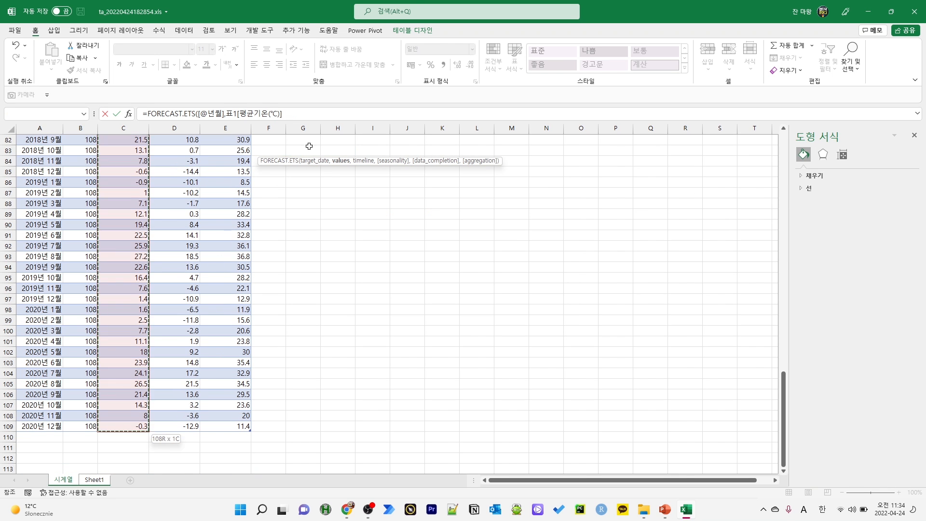
{"action": "left_click", "coordinate": [307, 114]}
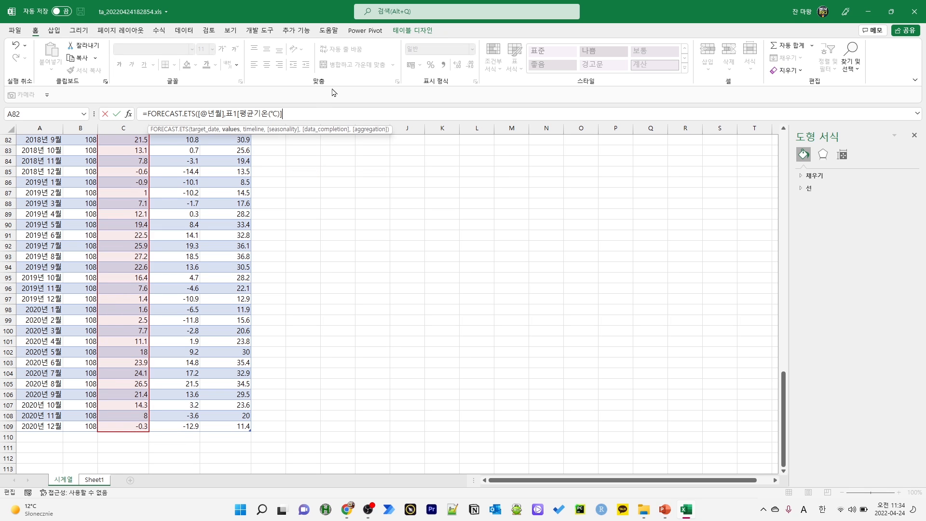
Supply the 년월 data from A2 to A109 on the 시계열 sheet as the timeline argument and continue to the seasonality argument.
{"action": "type", "text": ","}
{"action": "left_click", "coordinate": [40, 426]}
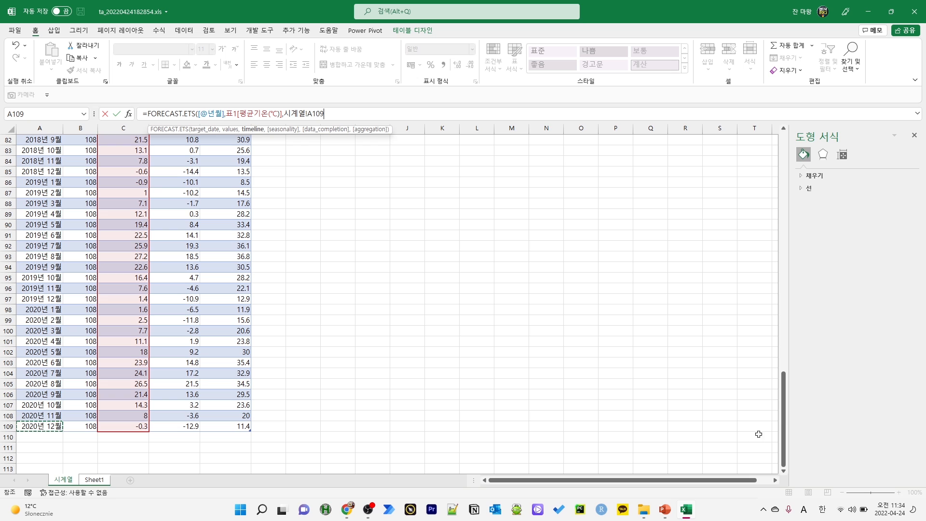
{"action": "left_click_drag", "start_coordinate": [783, 423], "coordinate": [769, 144]}
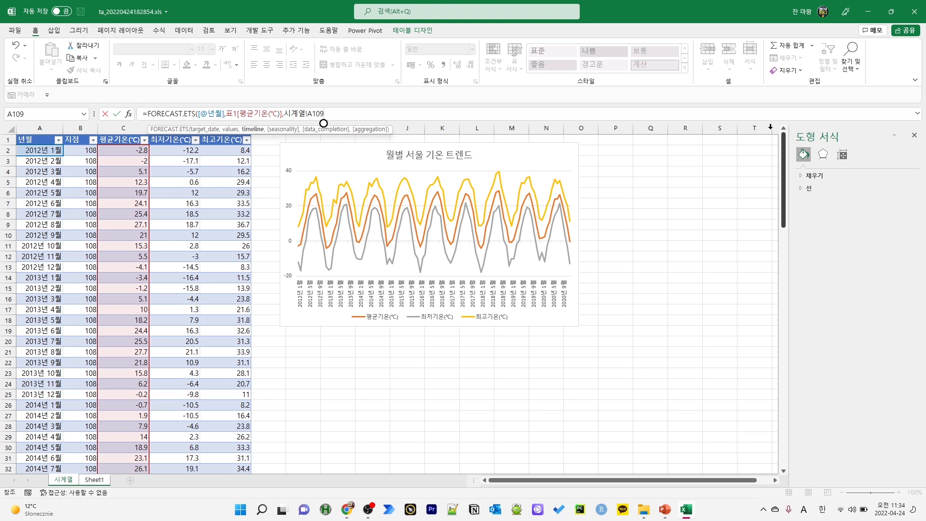
{"action": "left_click", "coordinate": [42, 150], "text": "shift"}
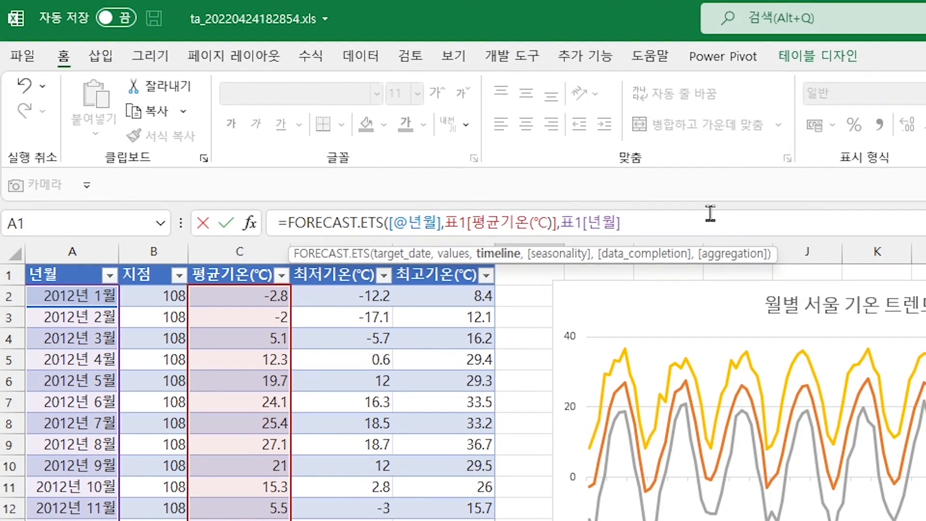
{"action": "type", "text": ","}
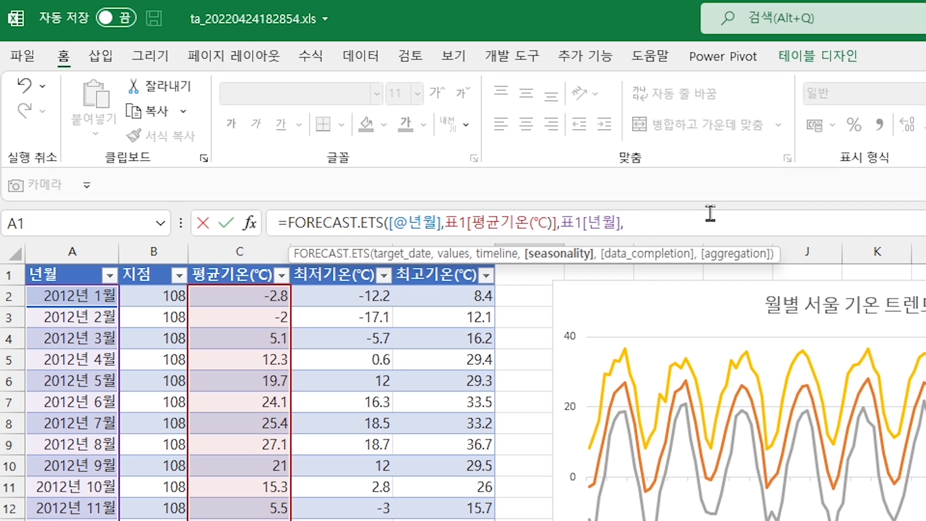
{"action": "type", "text": ","}
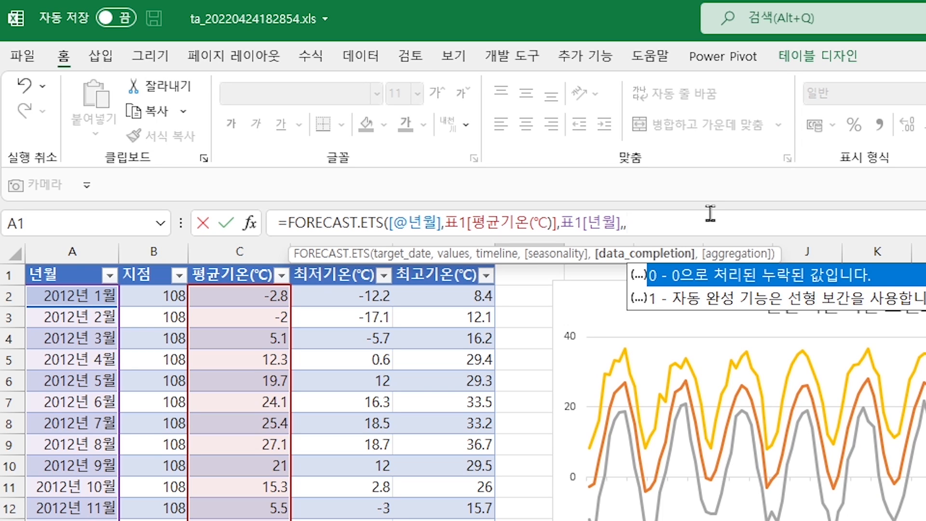
{"action": "type", "text": ","}
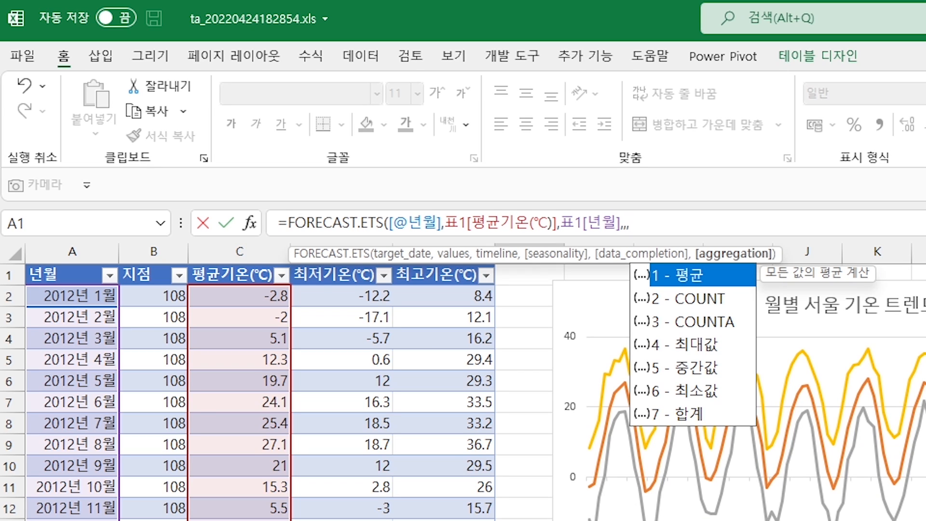
{"action": "key", "text": "BackSpace"}
{"action": "key", "text": "BackSpace"}
Complete the FORECAST.ETS formula in F2 with only target date, values and timeline, leaving out the optional arguments.
{"action": "key", "text": "BackSpace"}
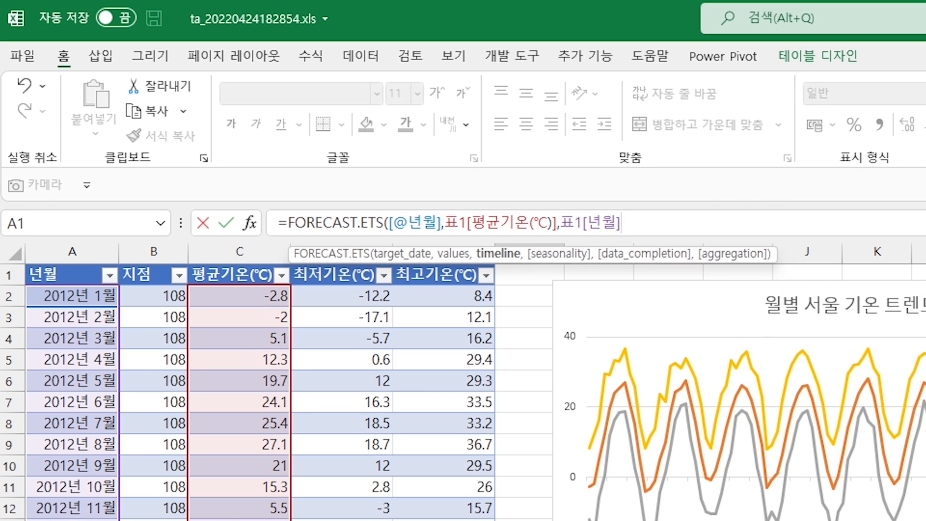
{"action": "type", "text": ")"}
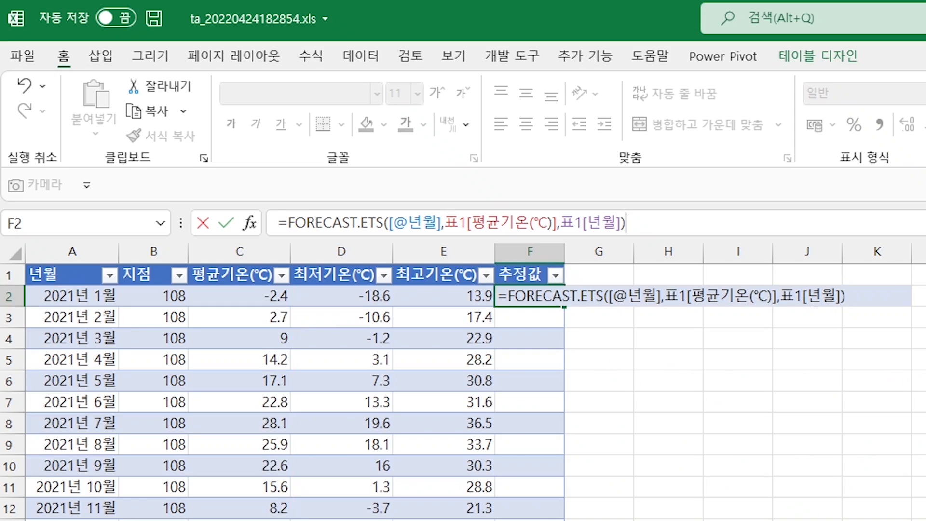
{"action": "key", "text": "Return"}
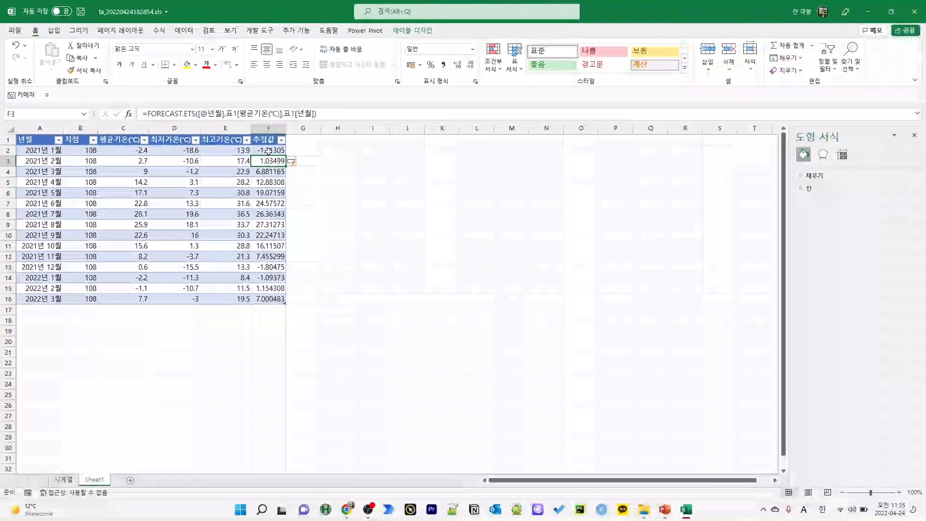
Insert a line chart from the Sheet1 temperature table and place it beside the table's upper rows.
{"action": "left_click", "coordinate": [524, 243]}
{"action": "left_click", "coordinate": [177, 181]}
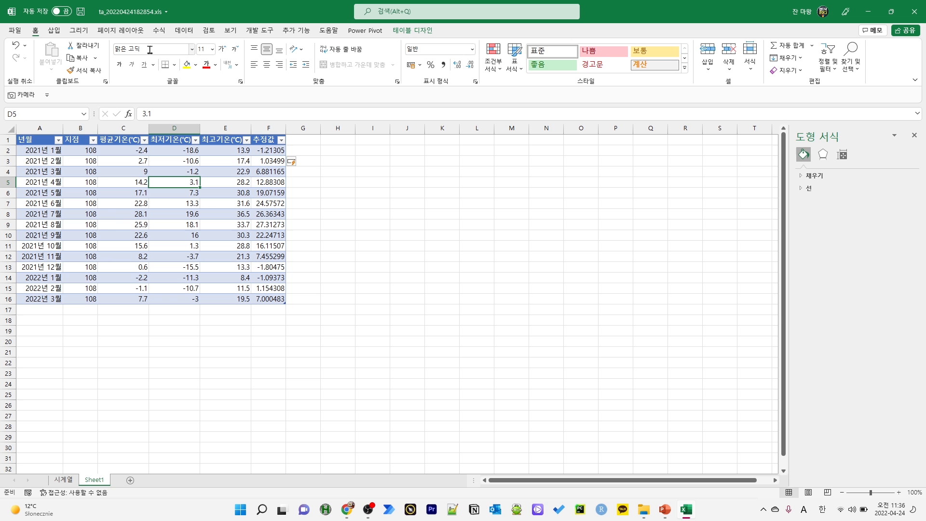
{"action": "left_click", "coordinate": [54, 30]}
{"action": "left_click", "coordinate": [416, 58]}
{"action": "left_click", "coordinate": [424, 95]}
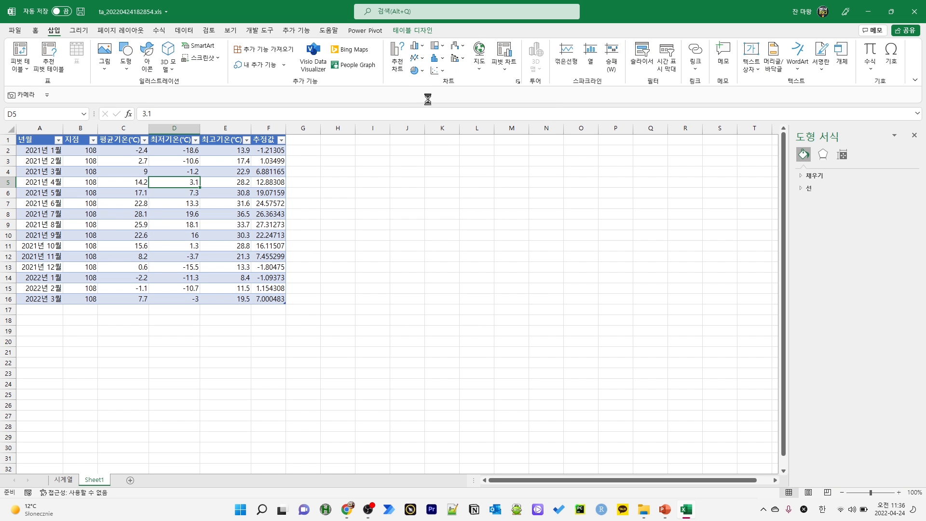
{"action": "left_click_drag", "start_coordinate": [467, 206], "coordinate": [479, 159]}
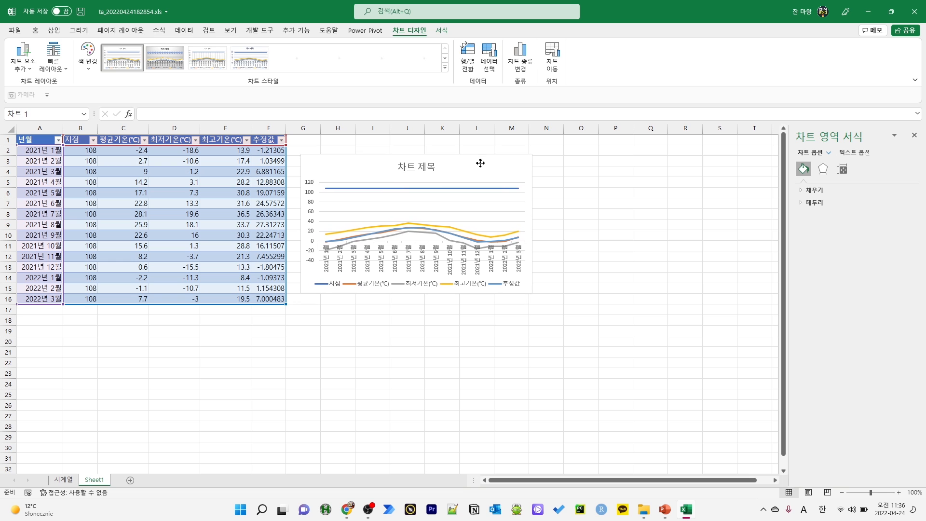
Exclude the 지점 series from the line chart's source data.
{"action": "right_click", "coordinate": [462, 212]}
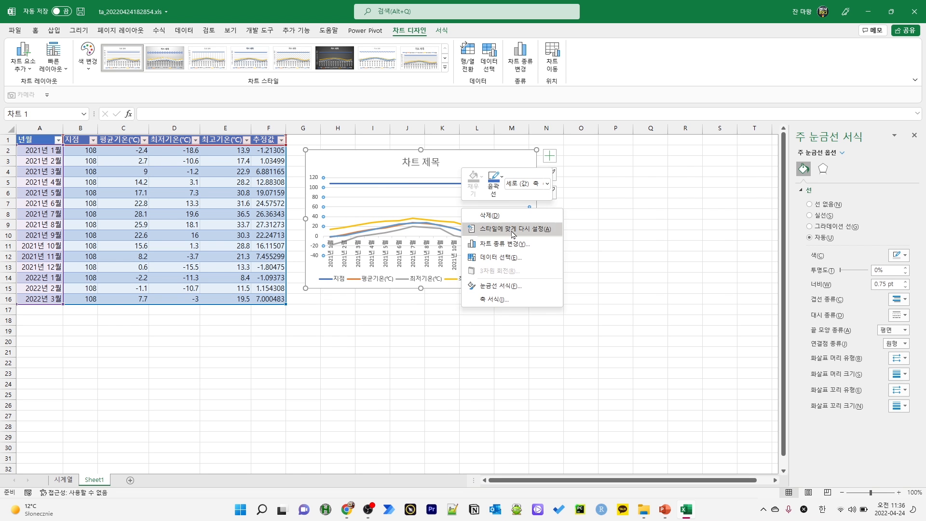
{"action": "left_click", "coordinate": [482, 257]}
{"action": "left_click", "coordinate": [455, 303]}
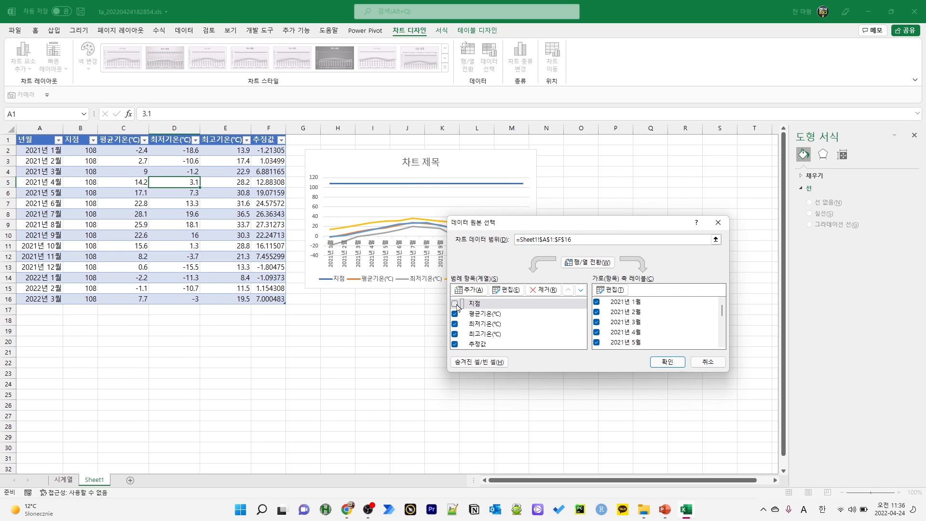
{"action": "left_click", "coordinate": [667, 364]}
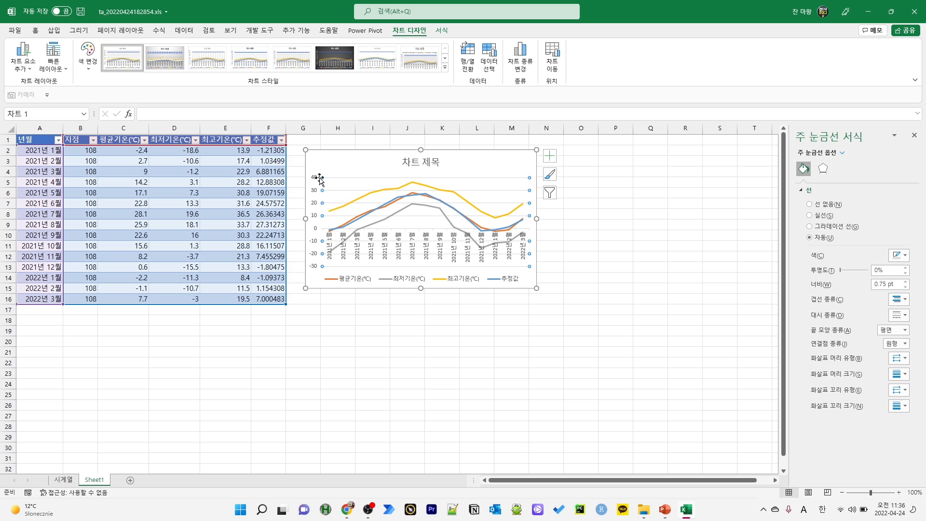
Set the chart's vertical axis minimum to -20 and its major unit to 20.
{"action": "right_click", "coordinate": [316, 182]}
{"action": "left_click", "coordinate": [348, 293]}
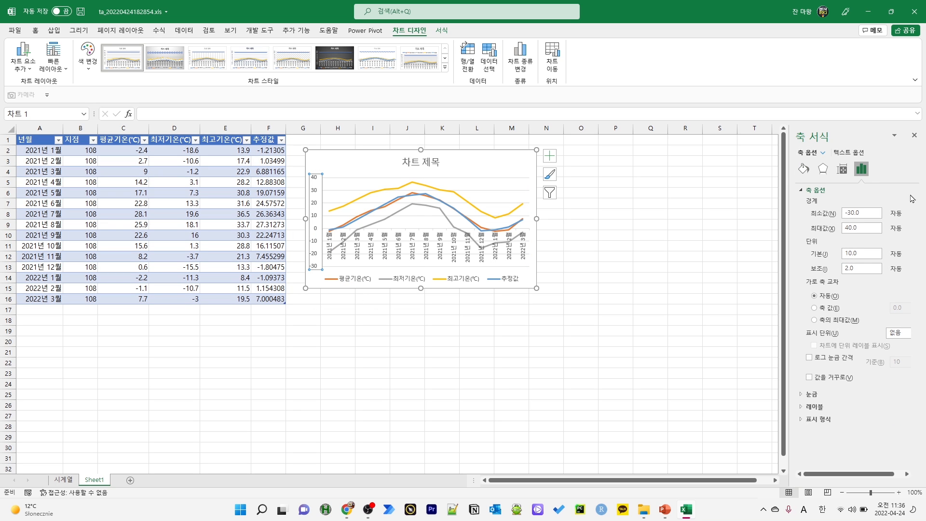
{"action": "left_click", "coordinate": [851, 213]}
{"action": "key", "text": "BackSpace"}
{"action": "type", "text": "2"}
{"action": "left_click_drag", "start_coordinate": [864, 255], "coordinate": [827, 255]}
{"action": "type", "text": "20"}
Set the label position of the chart's horizontal date axis to 낮은 쪽.
{"action": "left_click", "coordinate": [427, 259]}
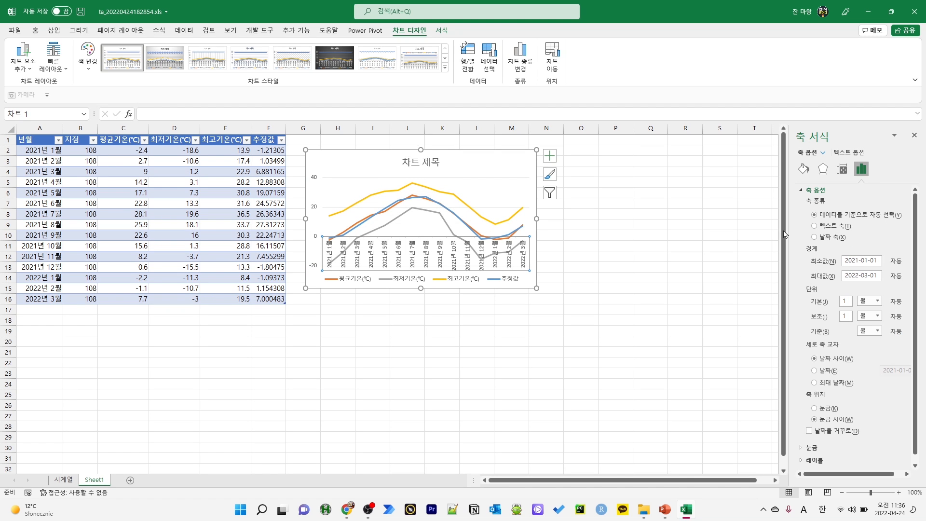
{"action": "left_click", "coordinate": [803, 191]}
{"action": "left_click", "coordinate": [801, 215]}
{"action": "left_click", "coordinate": [905, 227]}
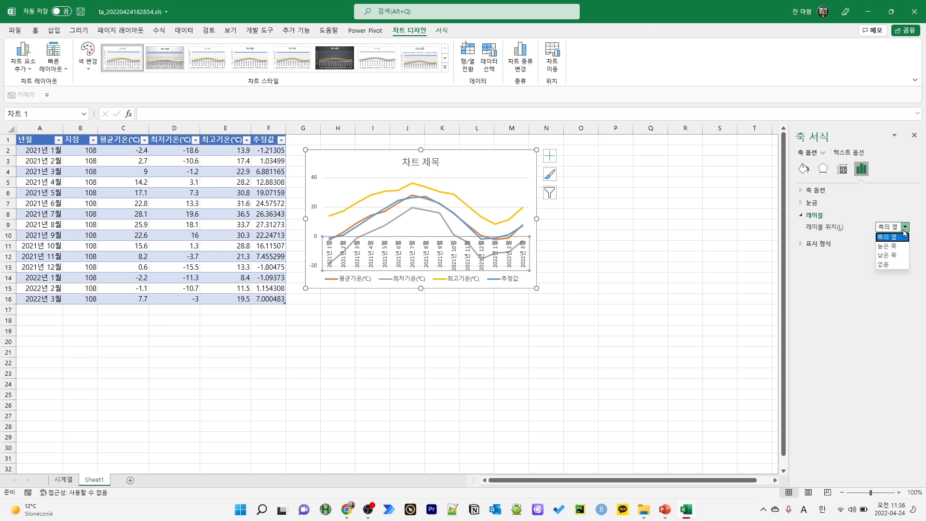
{"action": "left_click", "coordinate": [886, 255]}
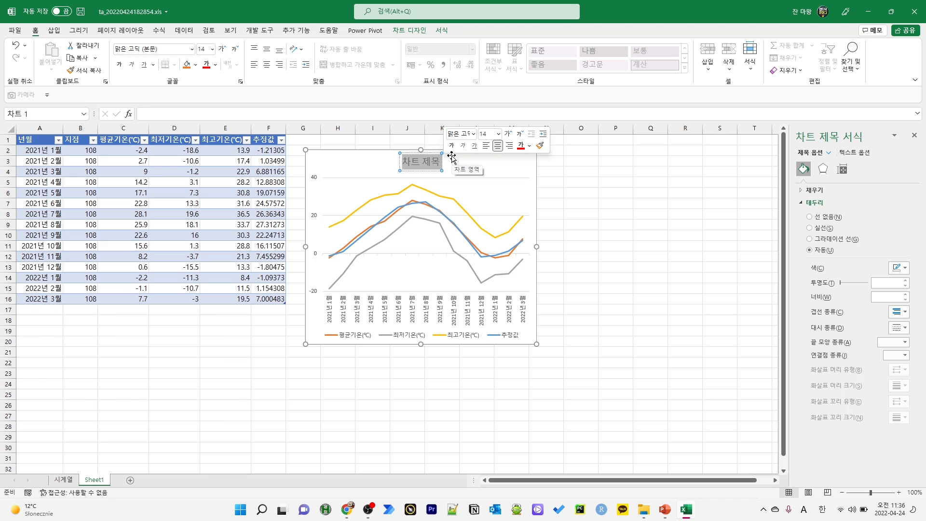
Replace the chart title with 서울 월별 기온 트렌드 & 추정치 and deselect the chart.
{"action": "type", "text": "성"}
{"action": "type", "text": "울 월별 기온 ㅌ"}
{"action": "type", "text": "렌드 & 추정치"}
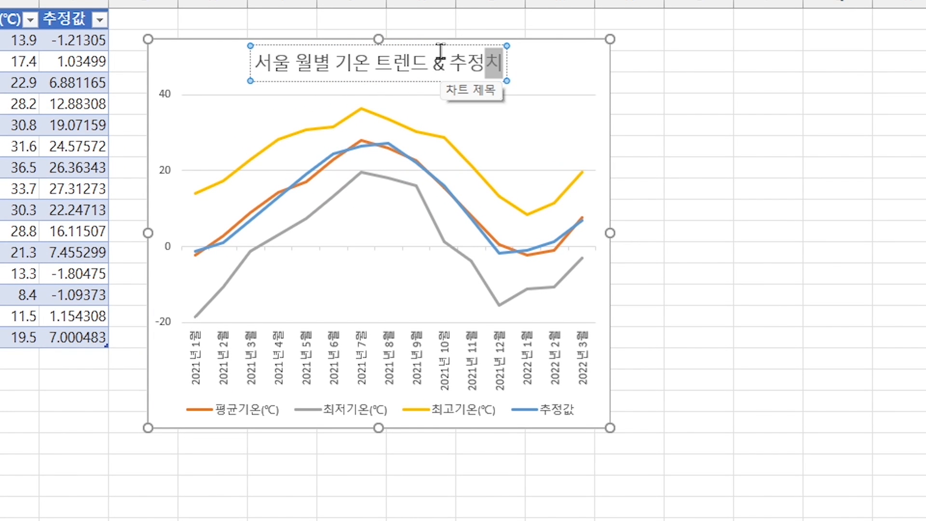
{"action": "left_click", "coordinate": [700, 102]}
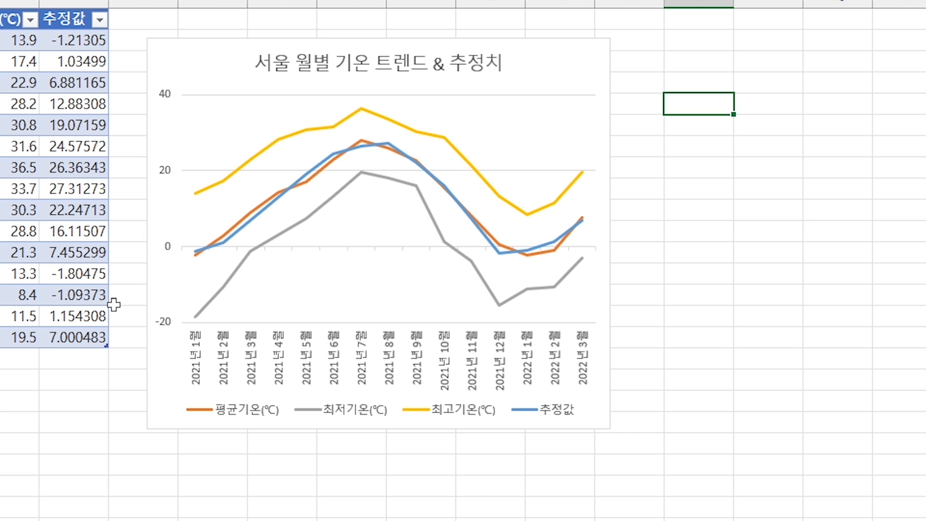
{"action": "mouse_move", "coordinate": [495, 251]}
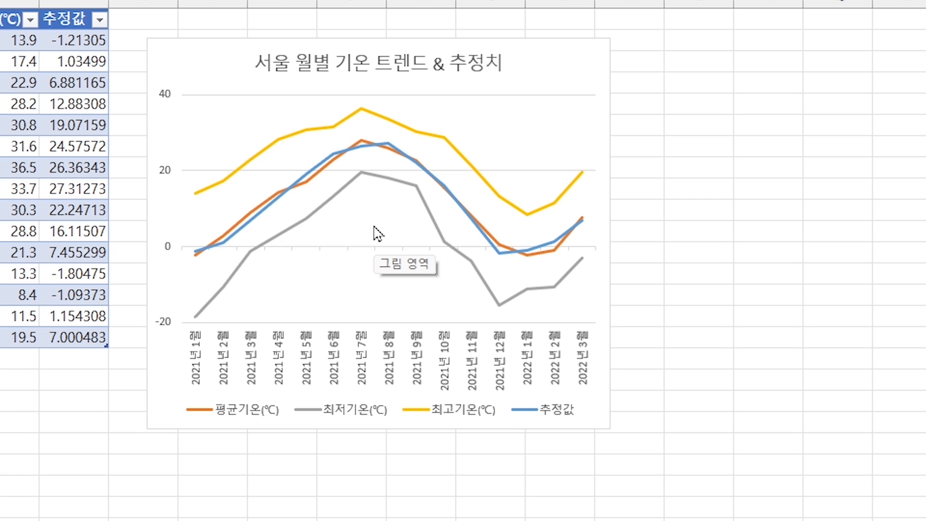
{"action": "left_click", "coordinate": [699, 104]}
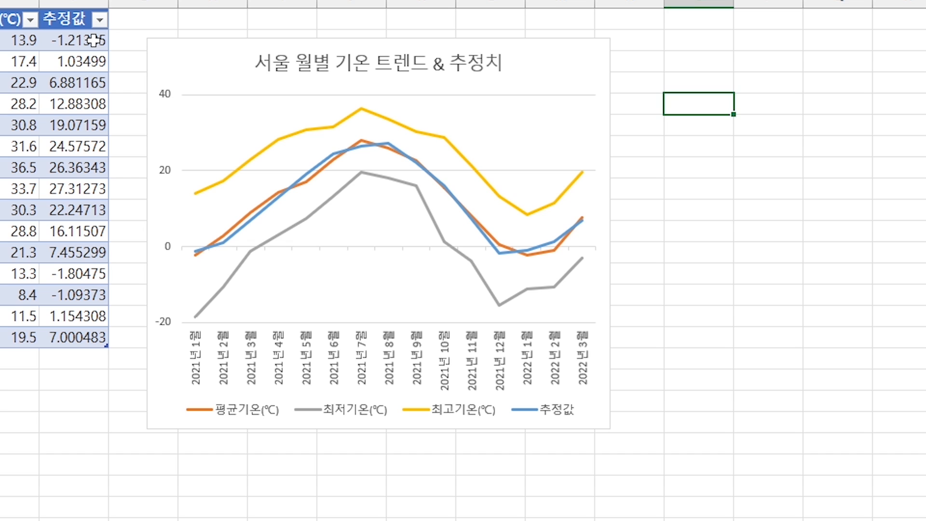
{"action": "left_click", "coordinate": [94, 40]}
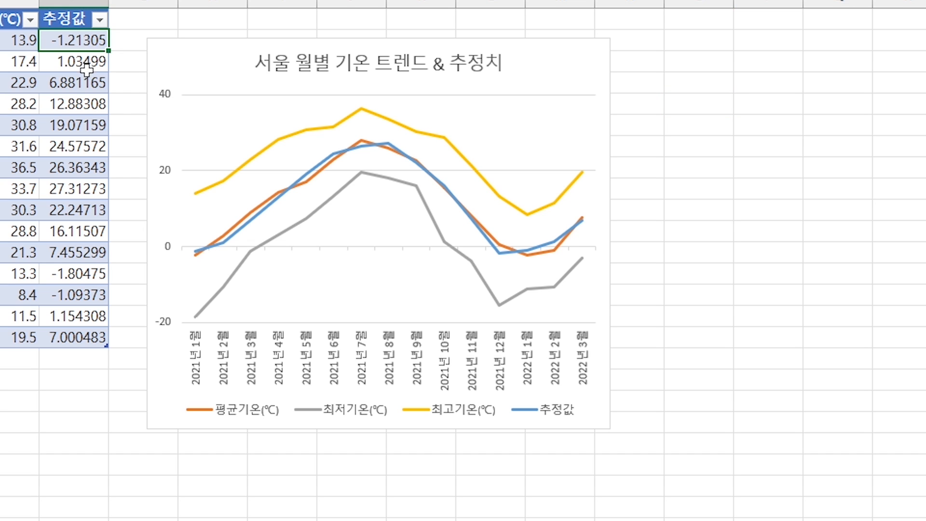